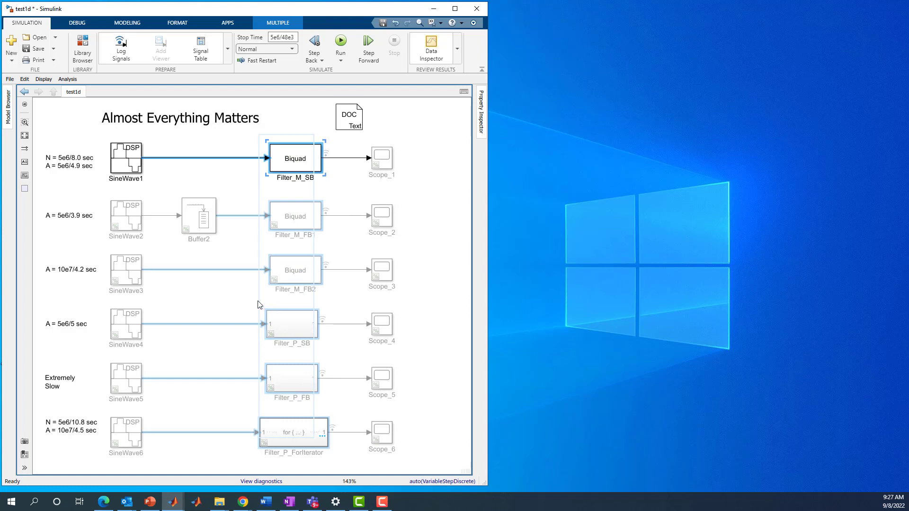
pyautogui.click(230, 305)
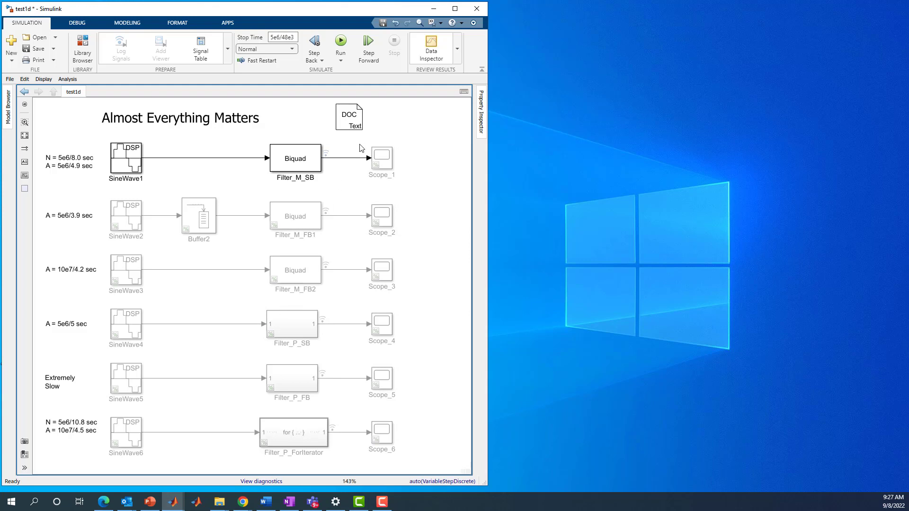
pyautogui.moveTo(358, 140); pyautogui.dragTo(399, 433)
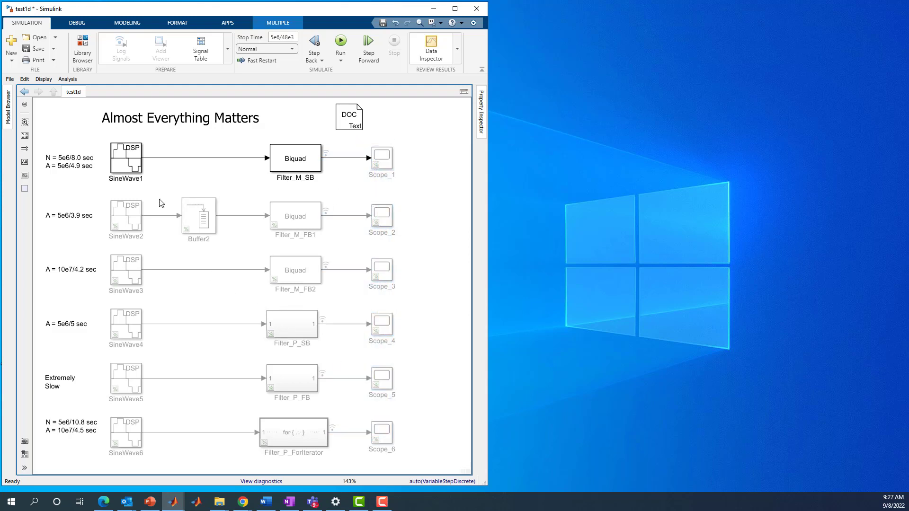
pyautogui.moveTo(96, 146); pyautogui.dragTo(129, 441)
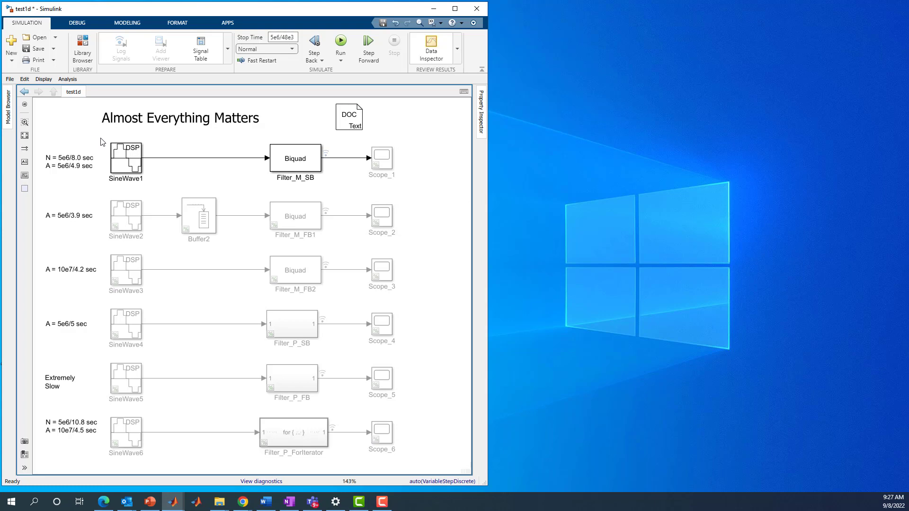
# Step: Open the SineWave1 block parameters and review its samples per frame, sample time, frequency and amplitude
pyautogui.click(122, 157)
pyautogui.click(122, 156)
pyautogui.doubleClick(122, 157)
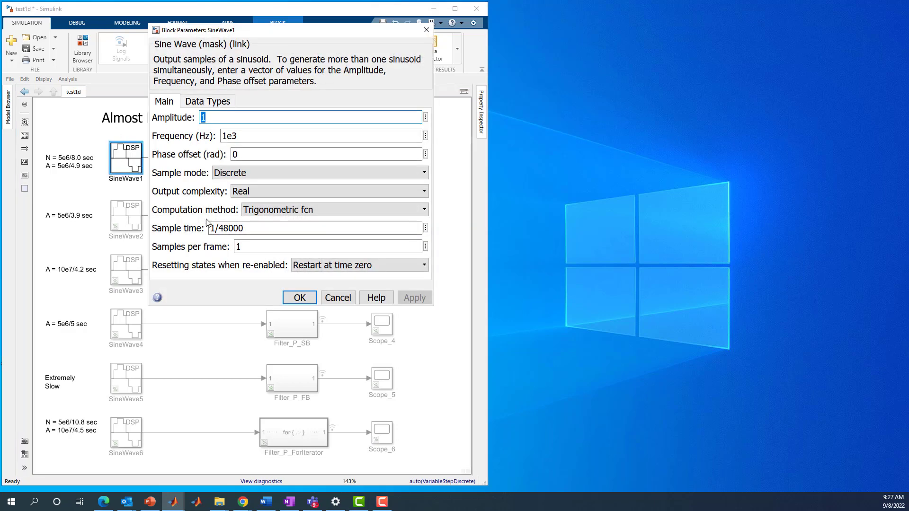
pyautogui.doubleClick(244, 246)
pyautogui.doubleClick(247, 229)
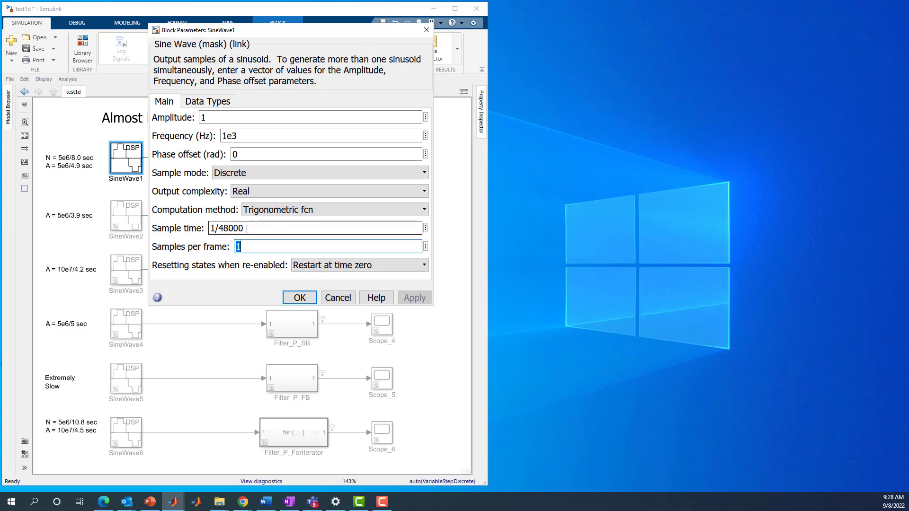
pyautogui.doubleClick(230, 136)
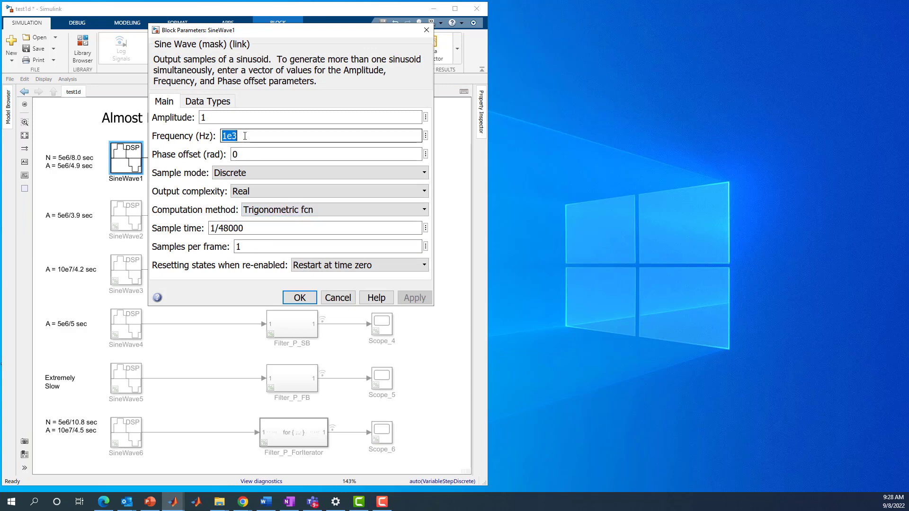
pyautogui.doubleClick(224, 121)
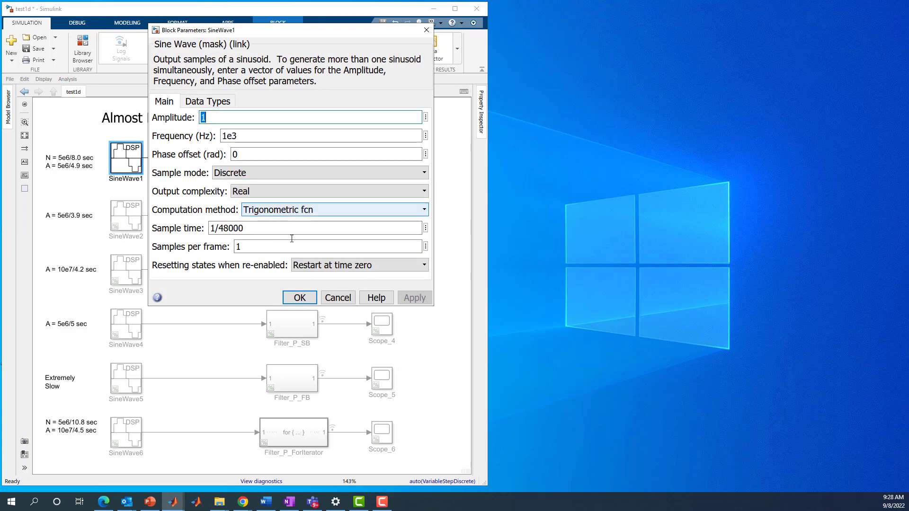
pyautogui.click(305, 299)
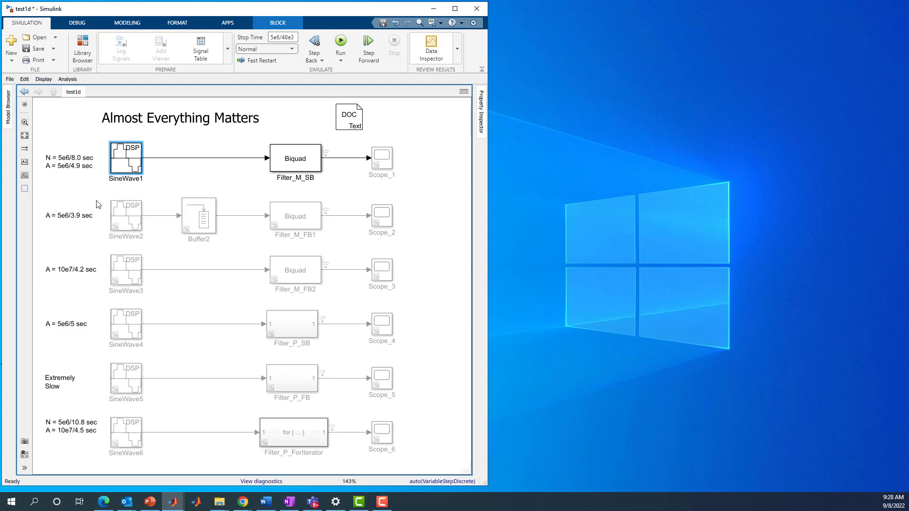
# Step: Uncomment the Scope_1 block at the end of the first signal row
pyautogui.moveTo(90, 194); pyautogui.dragTo(441, 449)
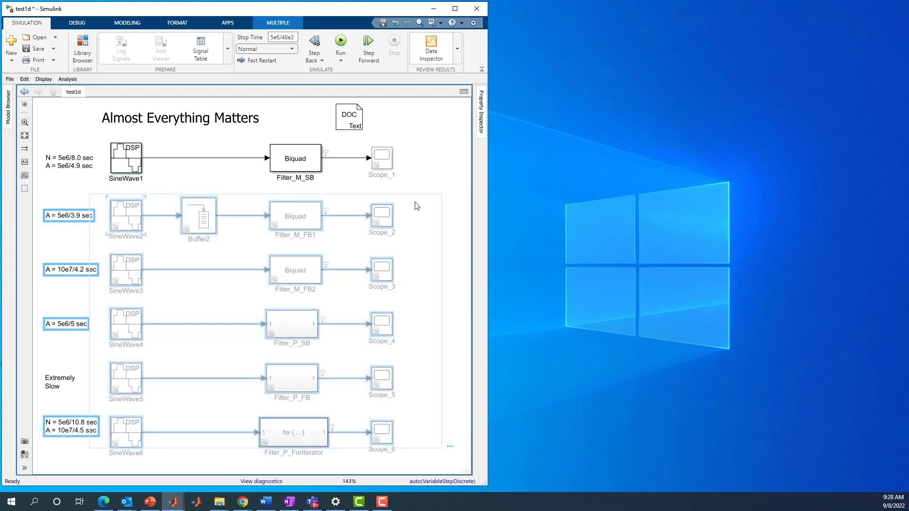
pyautogui.rightClick(382, 157)
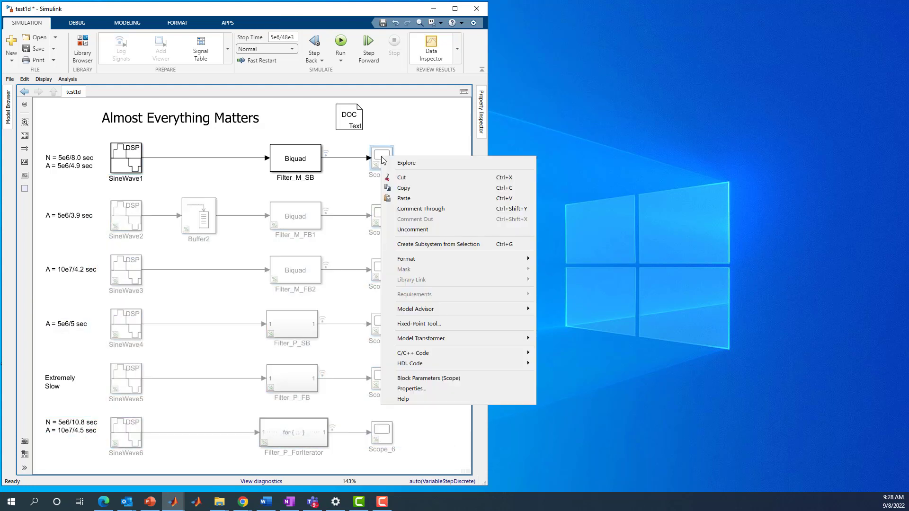
pyautogui.click(415, 229)
pyautogui.click(422, 159)
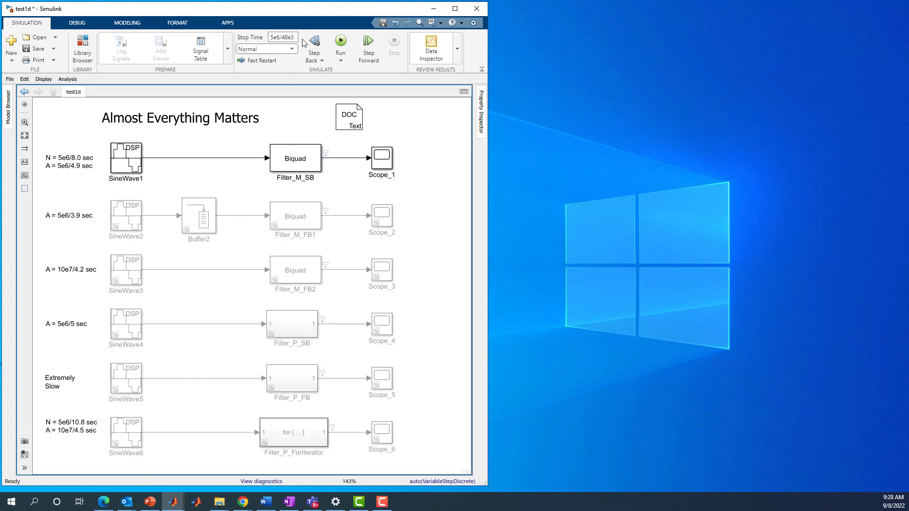
# Step: Open Scope_1, place its window beside the model and run the simulation with stop time 5e6/48e3
pyautogui.click(281, 37)
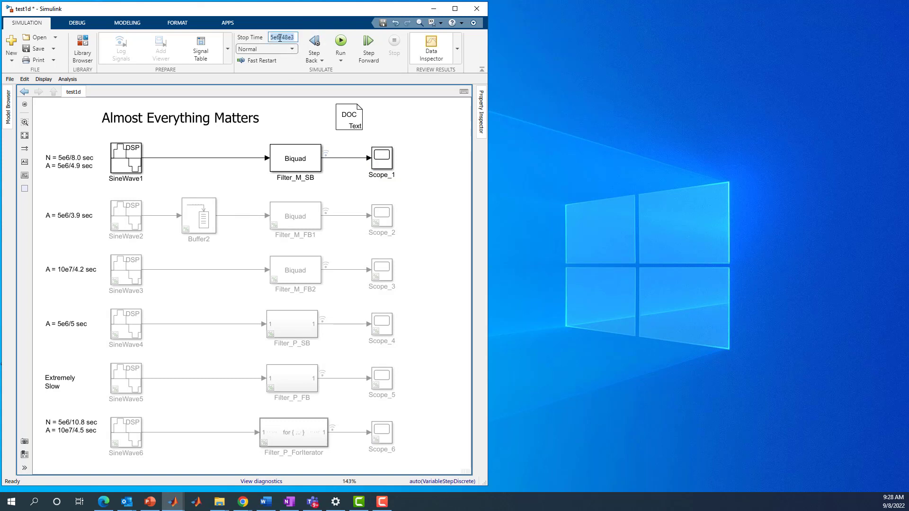
pyautogui.click(280, 38)
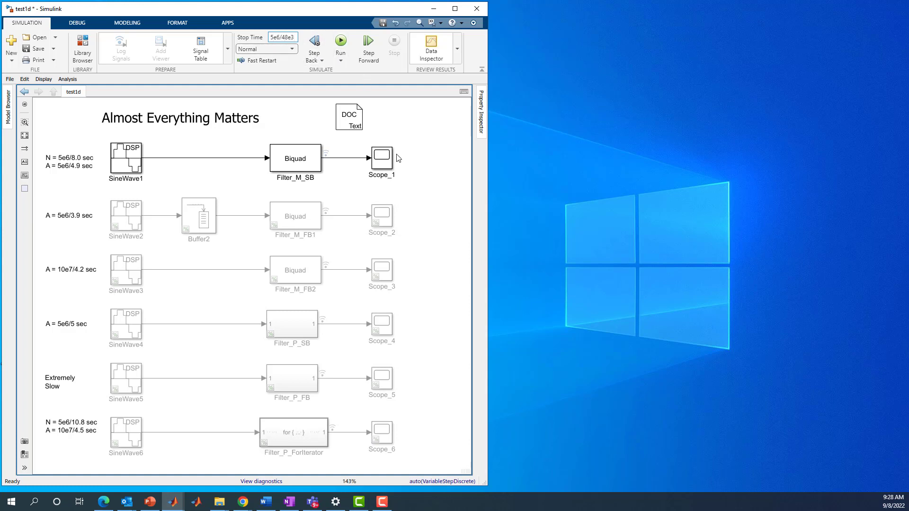
pyautogui.click(383, 162)
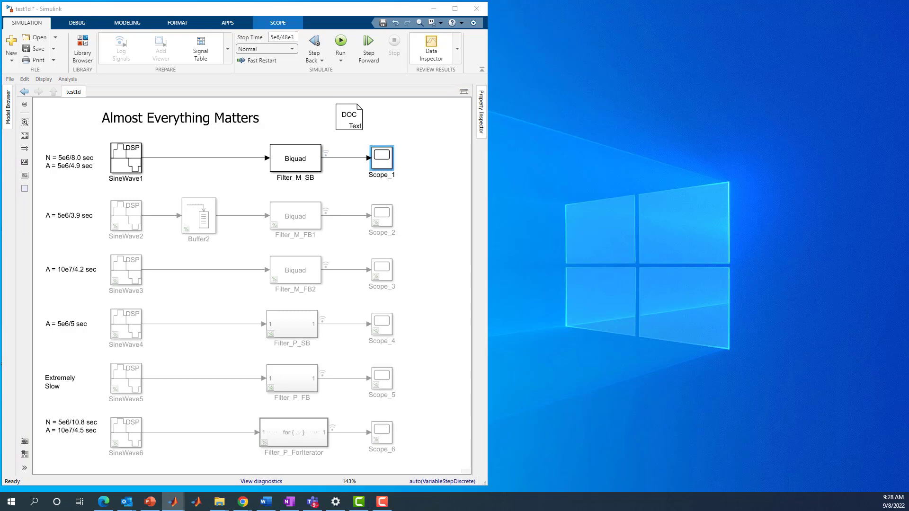
pyautogui.moveTo(900, 61); pyautogui.dragTo(588, 12)
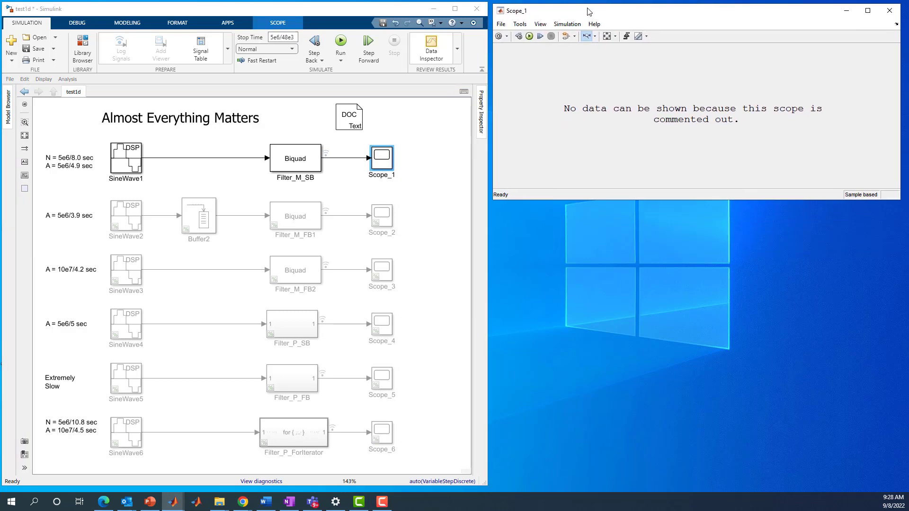
pyautogui.click(530, 38)
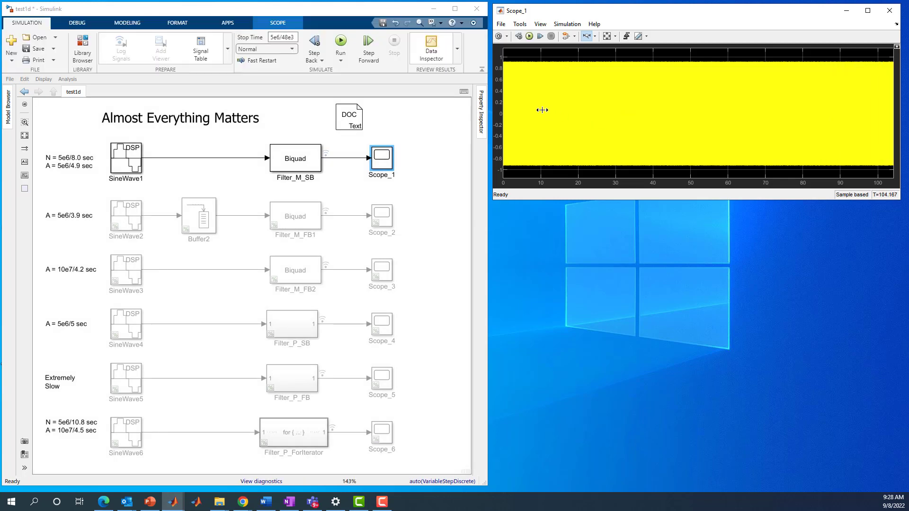
# Step: Examine the start of the filtered sine wave in Scope_1 along the time axis, and restore the full time range
pyautogui.moveTo(517, 107); pyautogui.dragTo(469, 98)
pyautogui.moveTo(553, 113); pyautogui.dragTo(471, 92)
pyautogui.moveTo(558, 109); pyautogui.dragTo(486, 97)
pyautogui.moveTo(536, 114); pyautogui.dragTo(504, 113)
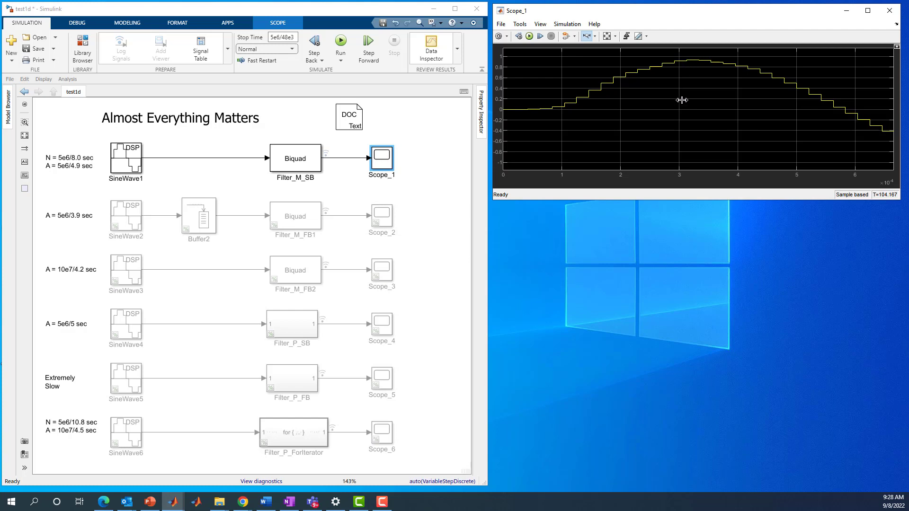
pyautogui.click(607, 36)
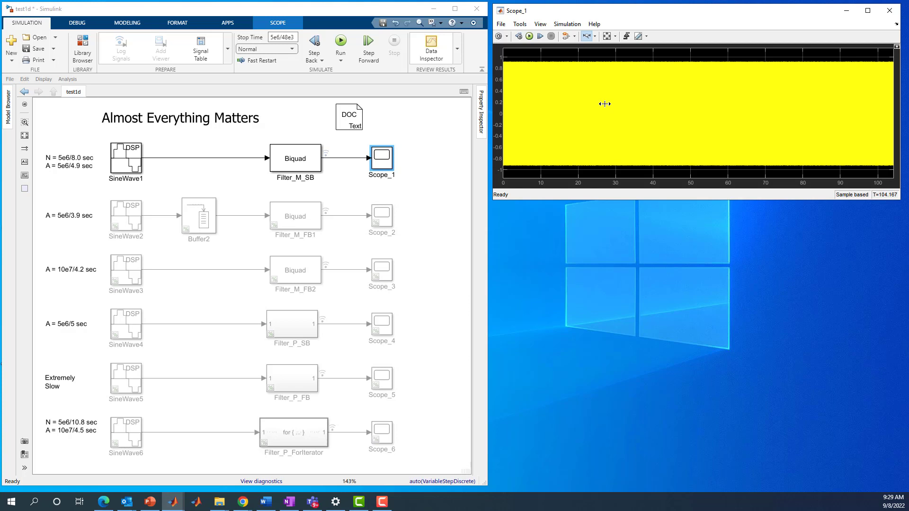
pyautogui.moveTo(522, 85); pyautogui.dragTo(500, 103)
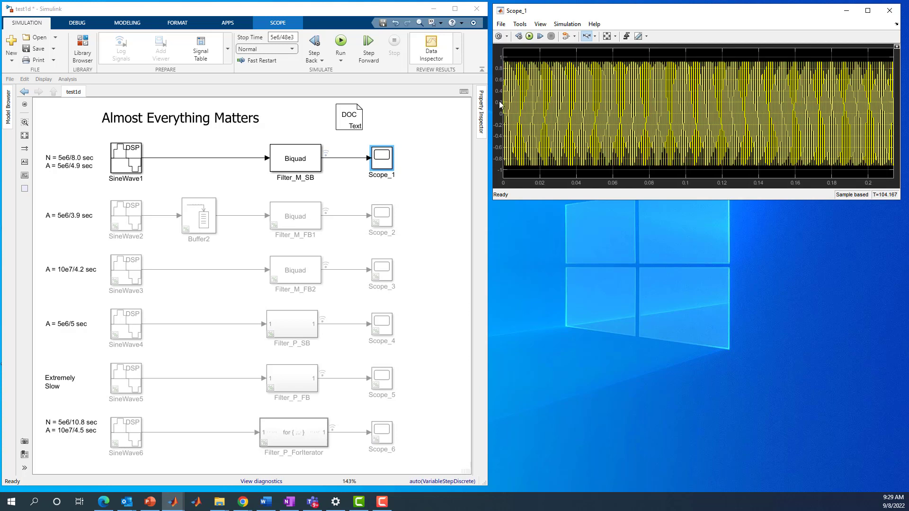
pyautogui.rightClick(594, 98)
pyautogui.click(609, 114)
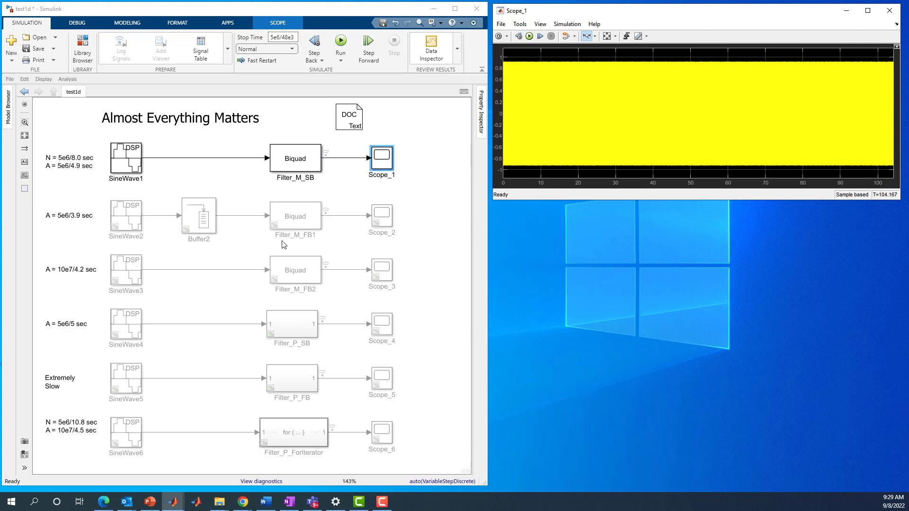
# Step: Review the StartFcn and StopFcn callbacks in the model properties of test1d
pyautogui.rightClick(67, 125)
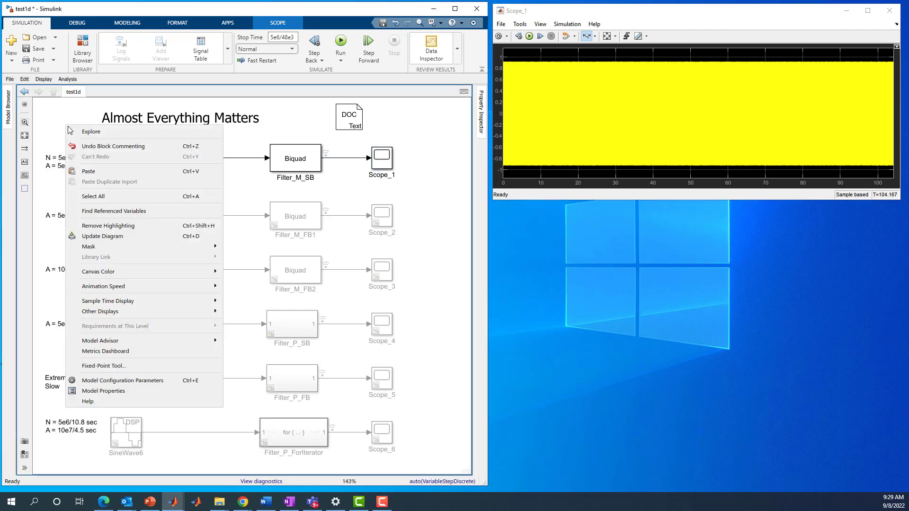
pyautogui.click(115, 390)
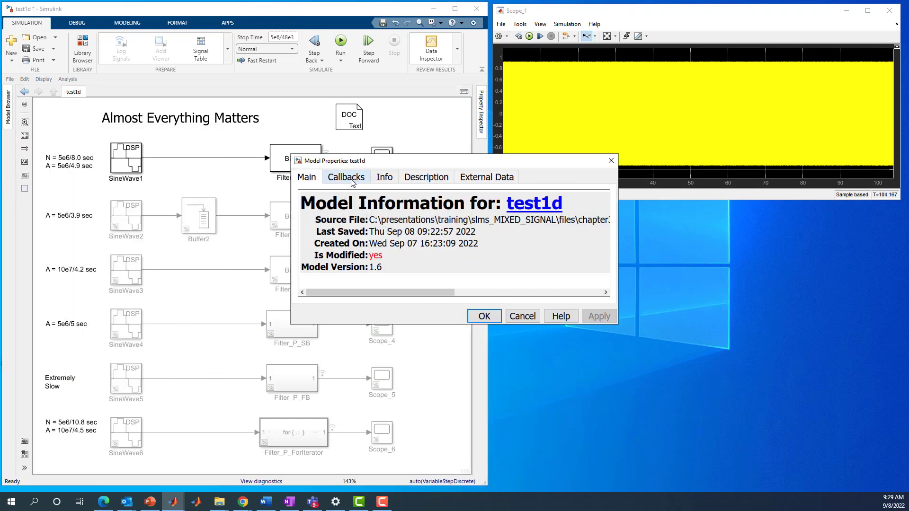
pyautogui.click(356, 179)
pyautogui.click(341, 251)
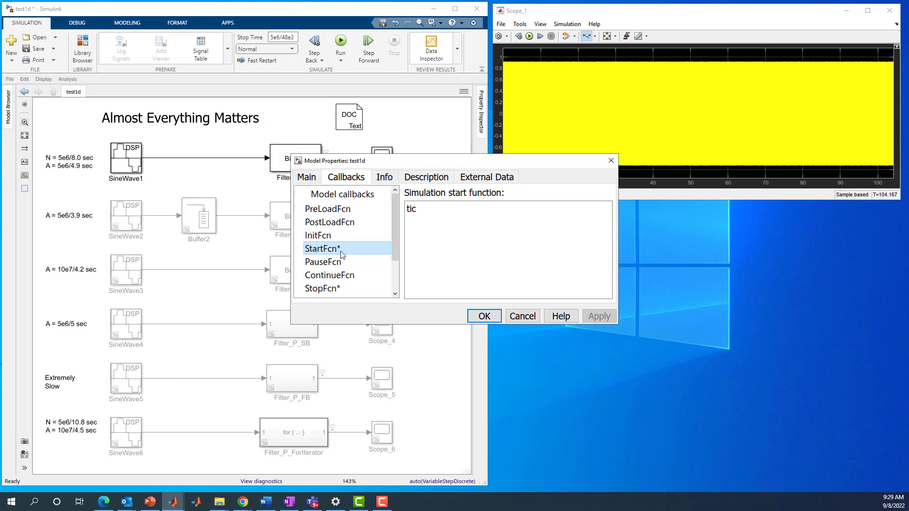
pyautogui.click(332, 288)
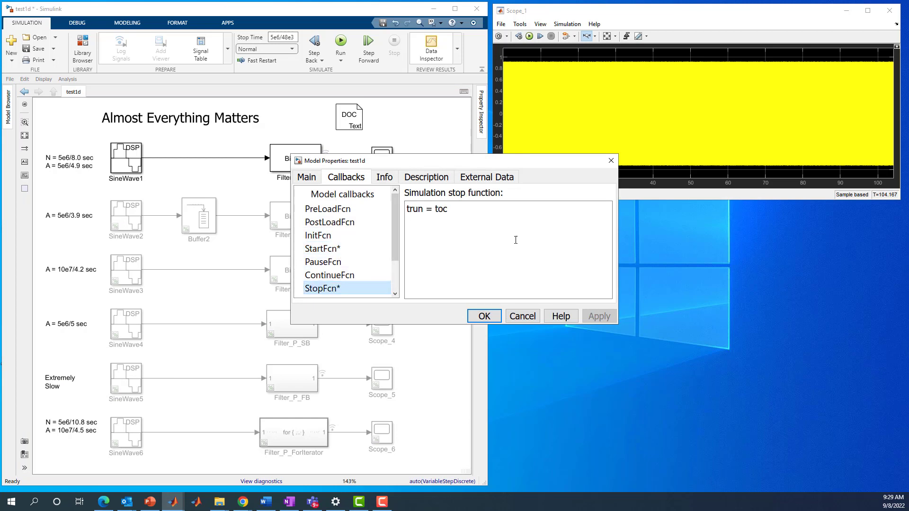
pyautogui.click(484, 316)
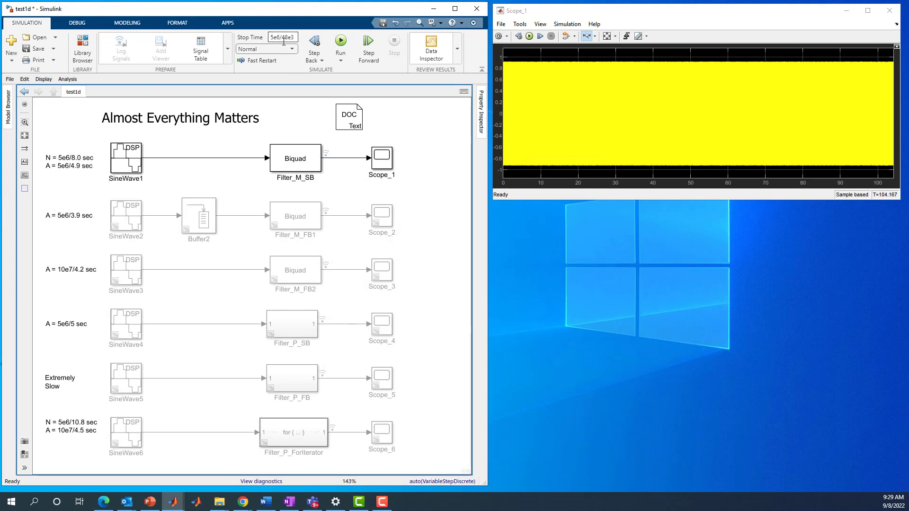
# Step: Open the simulation diagnostics and read the run time, trun, of the last simulation
pyautogui.click(275, 483)
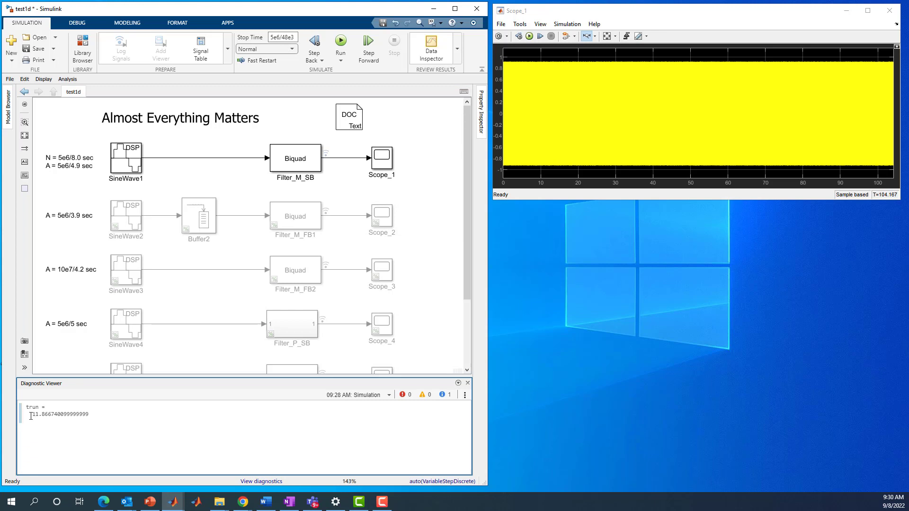
pyautogui.moveTo(30, 415); pyautogui.dragTo(77, 422)
pyautogui.click(76, 445)
pyautogui.click(83, 170)
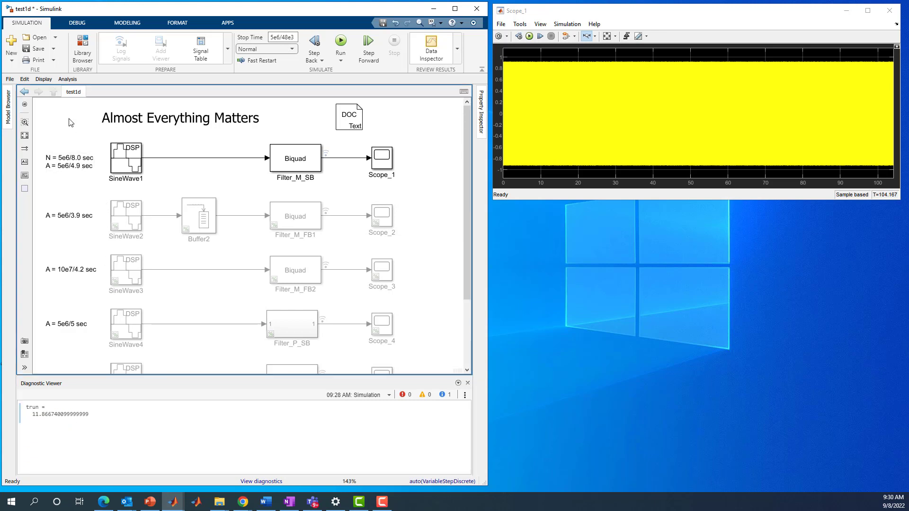
# Step: Comment out the Scope_1 block in the first signal row
pyautogui.click(383, 152)
pyautogui.rightClick(384, 156)
pyautogui.click(414, 220)
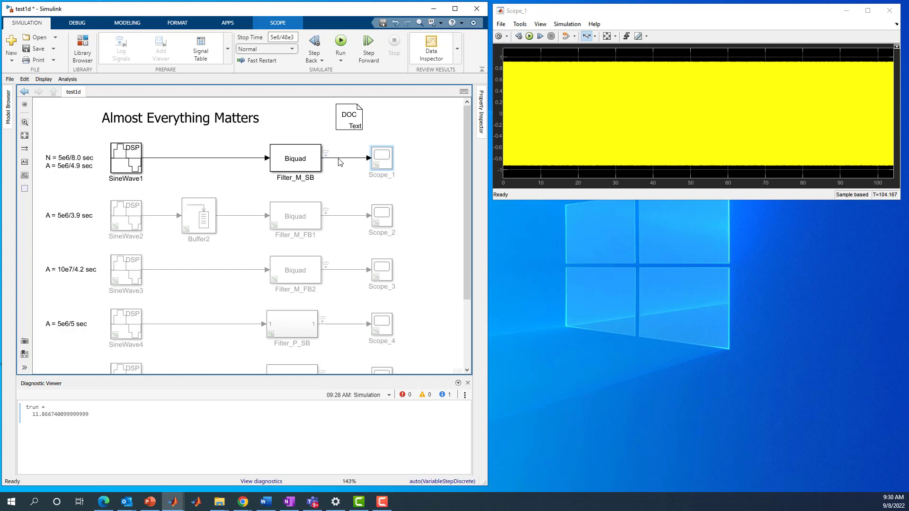
# Step: Run the simulation twice in Normal mode and compare the run time with the note beside SineWave1
pyautogui.click(342, 44)
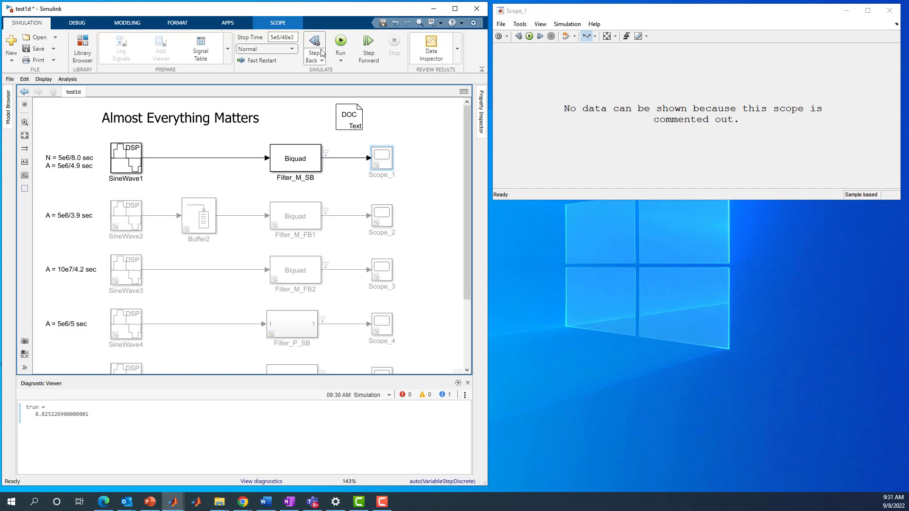
pyautogui.click(339, 44)
pyautogui.click(69, 162)
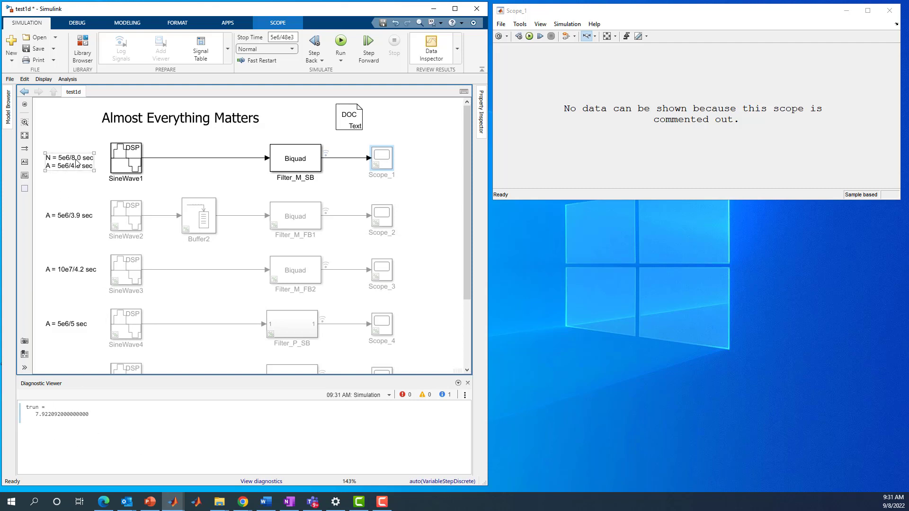
pyautogui.click(92, 138)
pyautogui.click(67, 163)
# Step: Switch the simulation mode to Accelerator, run the model and compare the run time with the note beside SineWave1
pyautogui.click(276, 49)
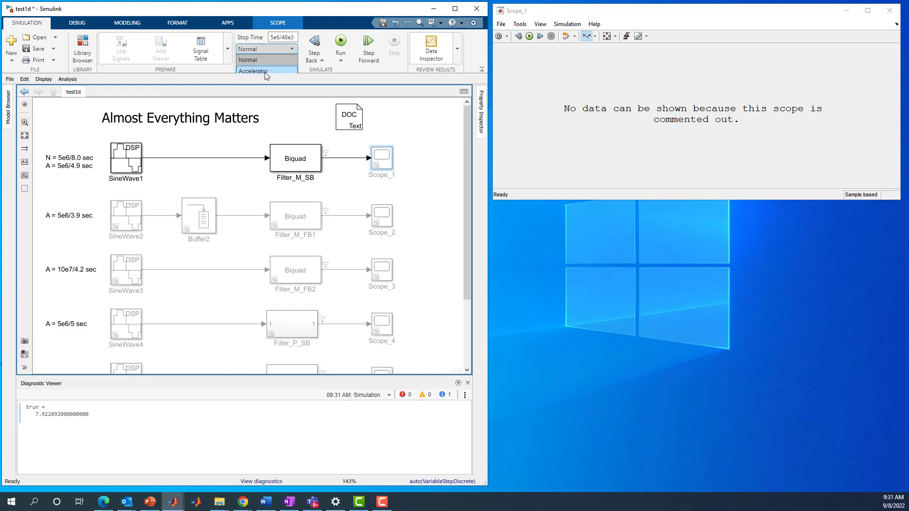
pyautogui.click(265, 71)
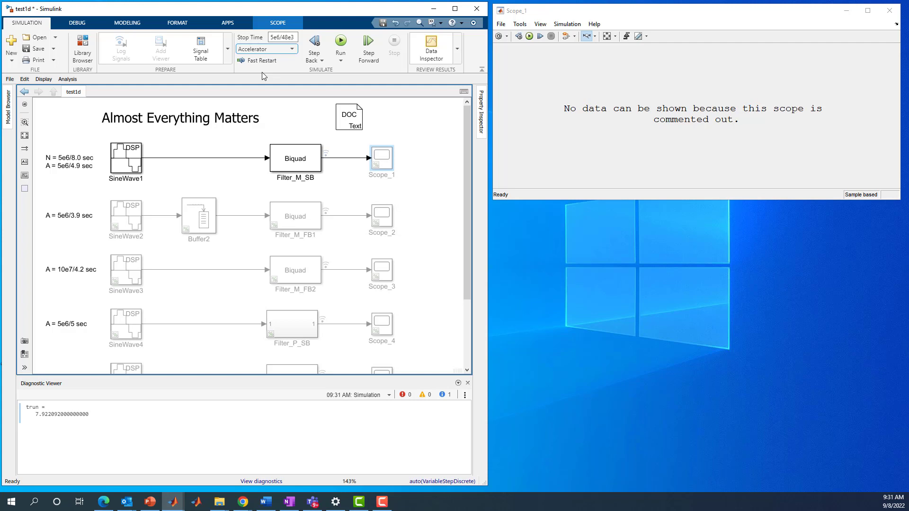
pyautogui.click(341, 42)
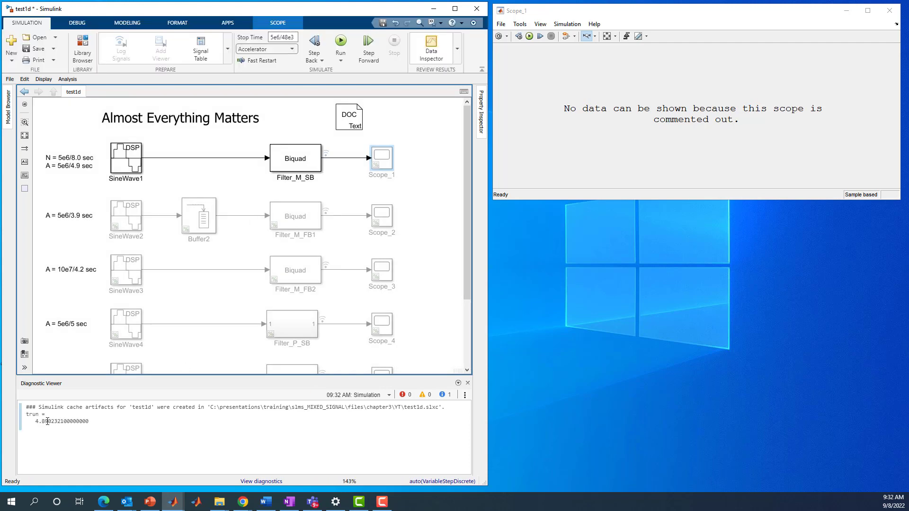
pyautogui.click(71, 169)
# Step: Open the Filter Designer session for FST_elliptic_LPF_FDAtool.fda and view its filter design specifications
pyautogui.click(335, 193)
pyautogui.click(300, 162)
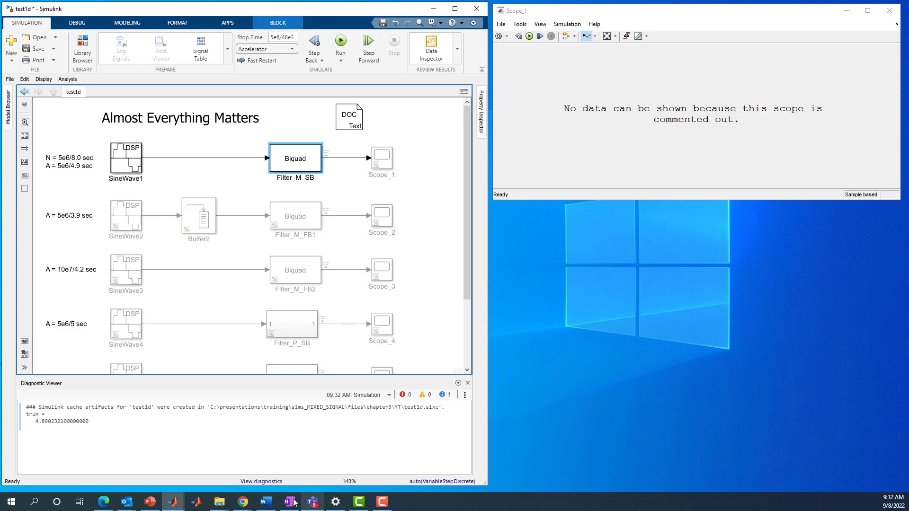
pyautogui.moveTo(179, 507)
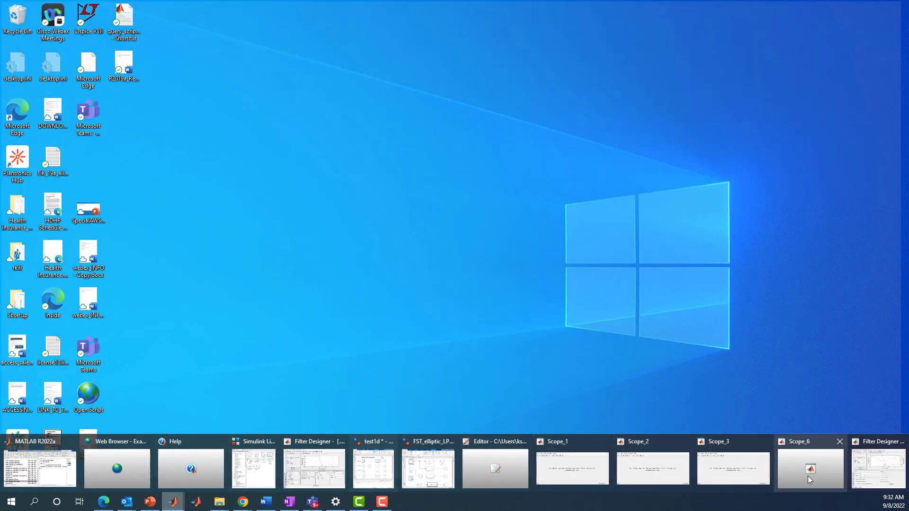
pyautogui.click(900, 465)
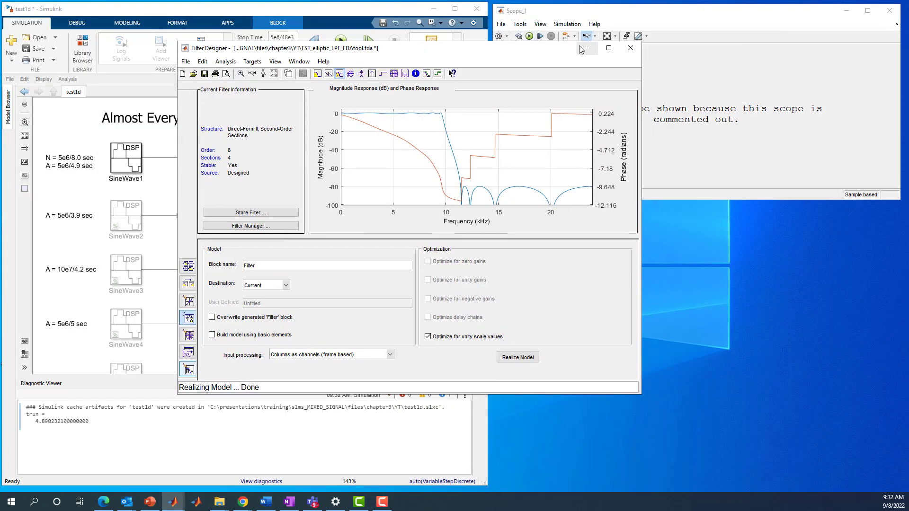
pyautogui.doubleClick(589, 44)
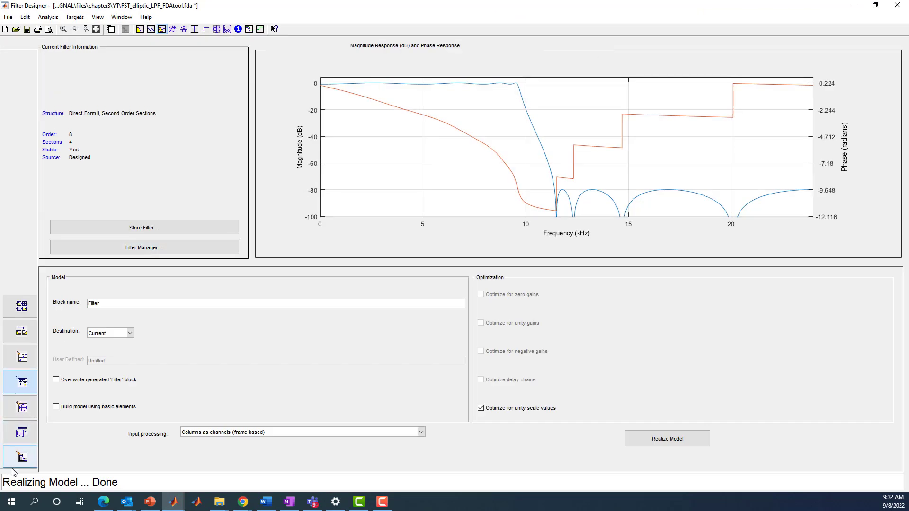
pyautogui.click(22, 458)
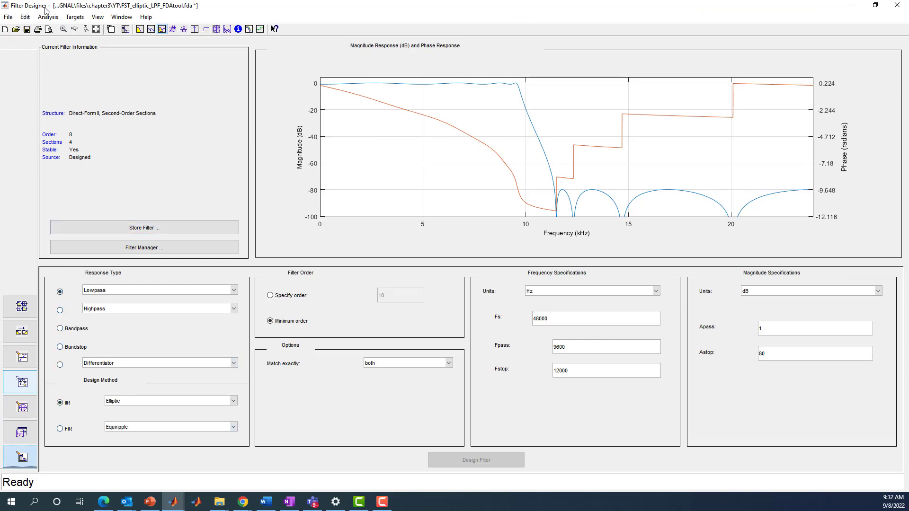
pyautogui.doubleClick(214, 6)
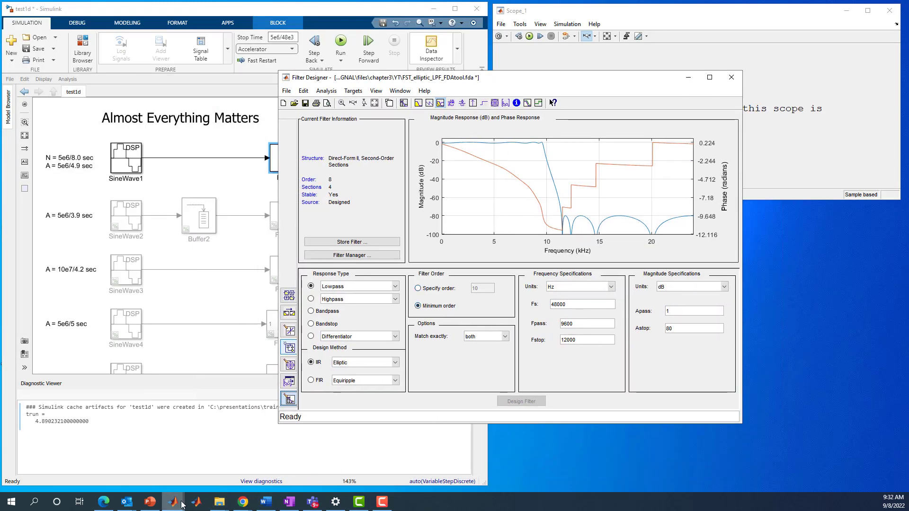
# Step: Switch to the MATLAB Command Window and run the filterDesigner command
pyautogui.moveTo(173, 502)
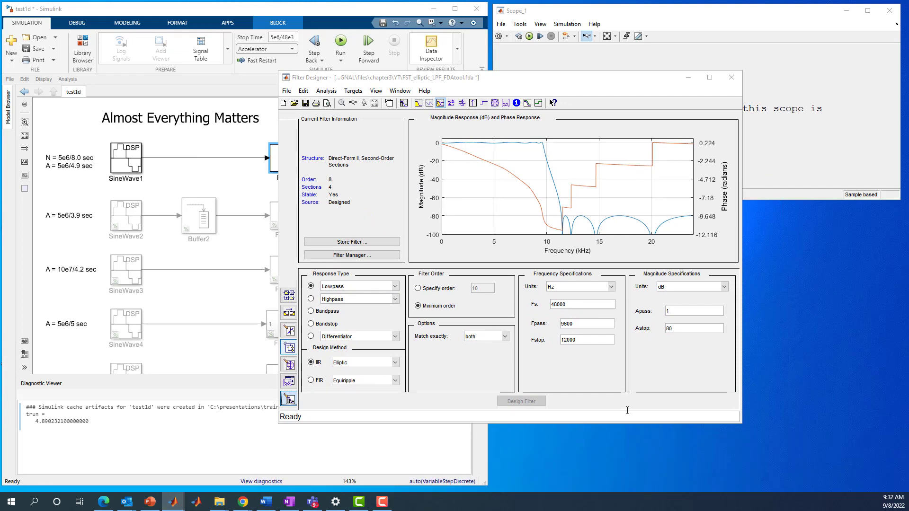
pyautogui.moveTo(908, 39); pyautogui.dragTo(466, 126)
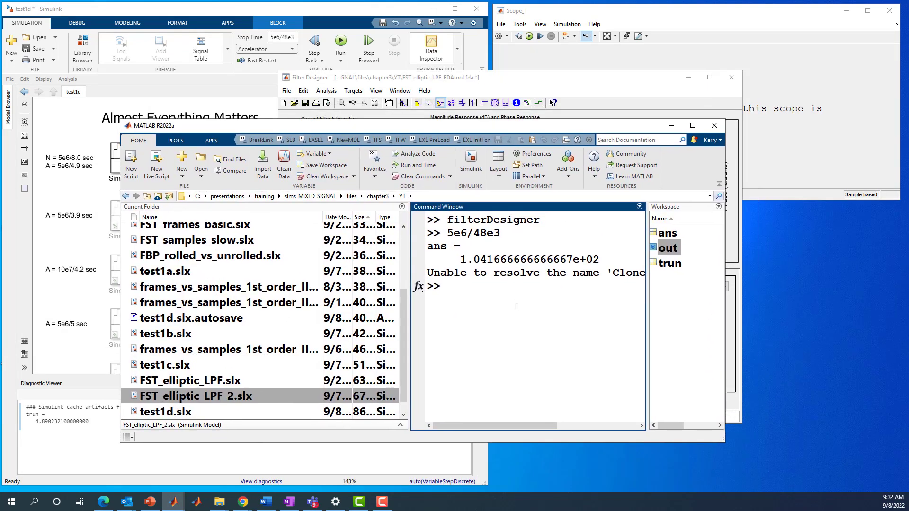
pyautogui.write('filter')
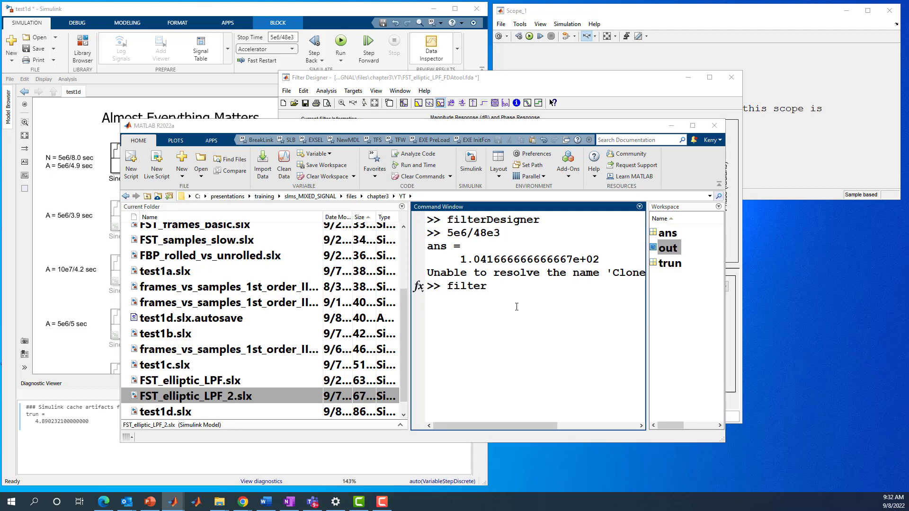
pyautogui.press('Tab')
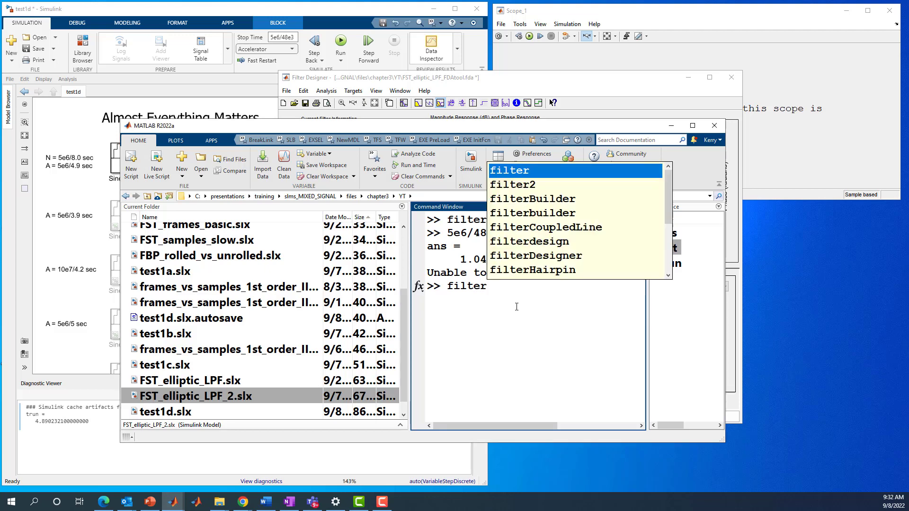
pyautogui.click(529, 260)
pyautogui.doubleClick(529, 259)
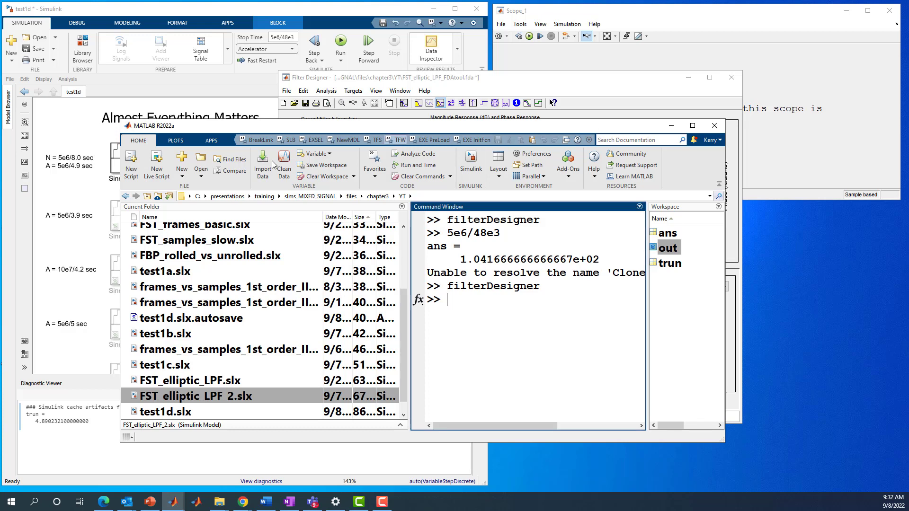
# Step: Enlarge the Filter Designer window and review the sampling frequency, passband, stopband and magnitude specifications of the elliptic lowpass filter
pyautogui.click(344, 80)
pyautogui.moveTo(343, 80); pyautogui.dragTo(102, 30)
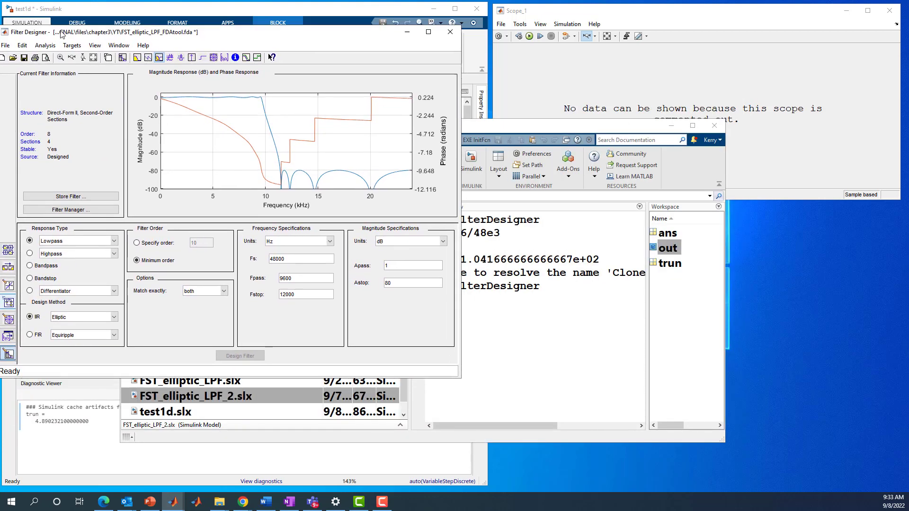
pyautogui.click(432, 36)
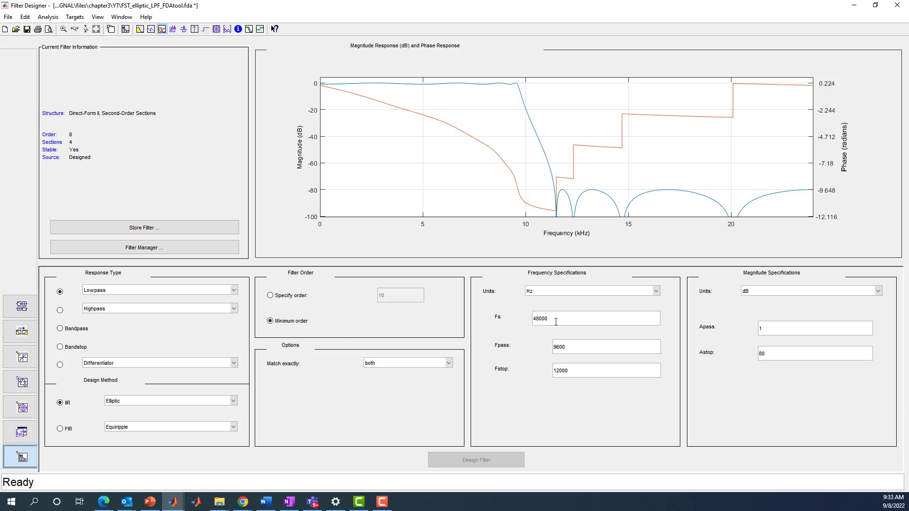
pyautogui.doubleClick(552, 318)
pyautogui.click(572, 346)
pyautogui.doubleClick(575, 374)
pyautogui.click(772, 332)
# Step: Realize the filter in the current model as block Filter_9_8_22, with input processing set to Elements as channels (sample based)
pyautogui.click(22, 383)
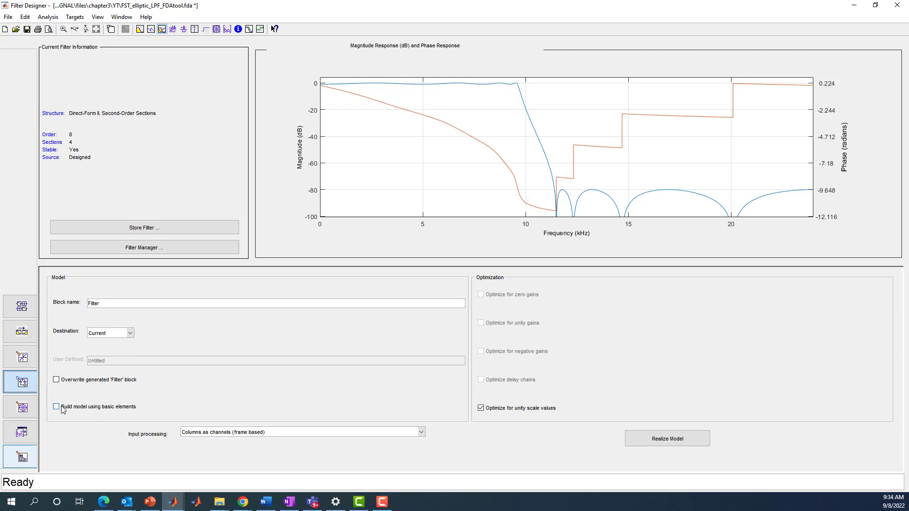
pyautogui.click(225, 434)
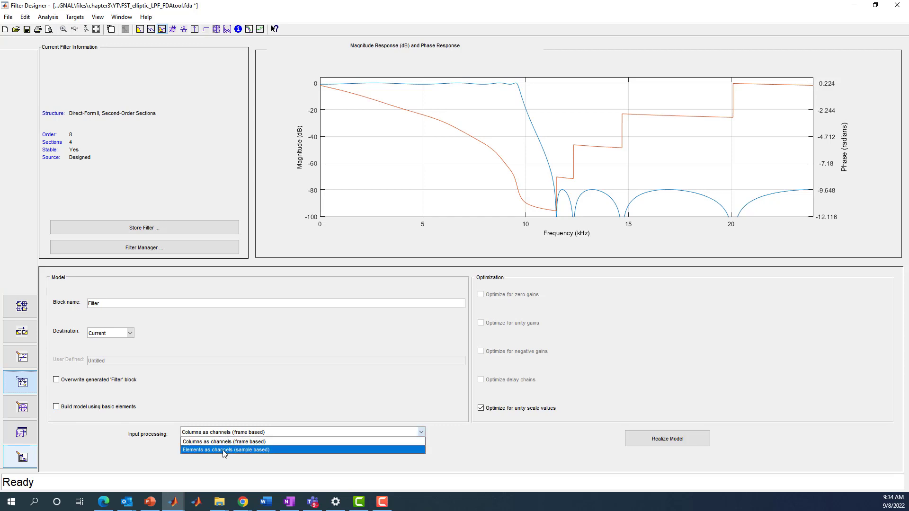
pyautogui.click(224, 449)
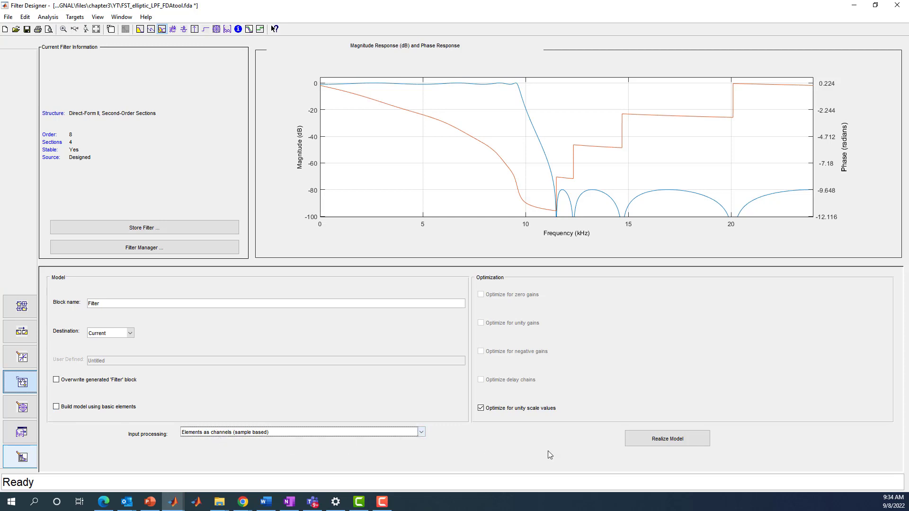
pyautogui.click(651, 446)
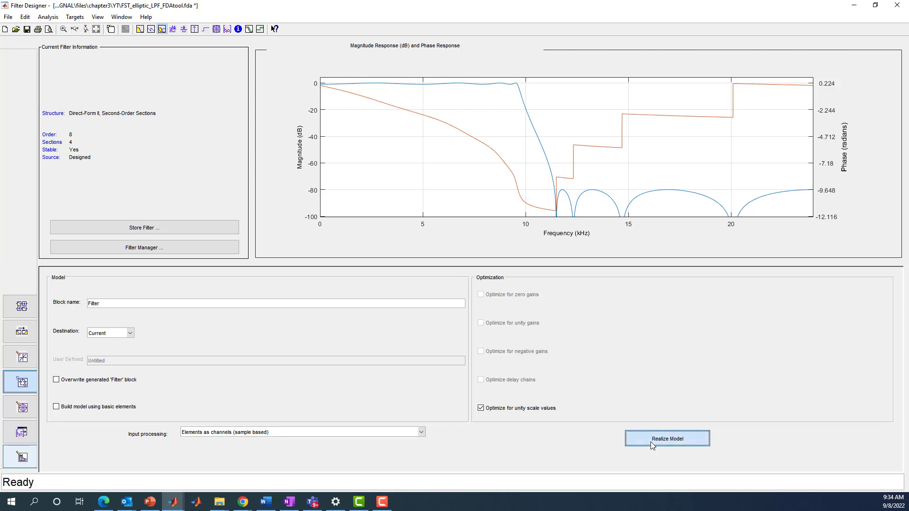
pyautogui.click(120, 305)
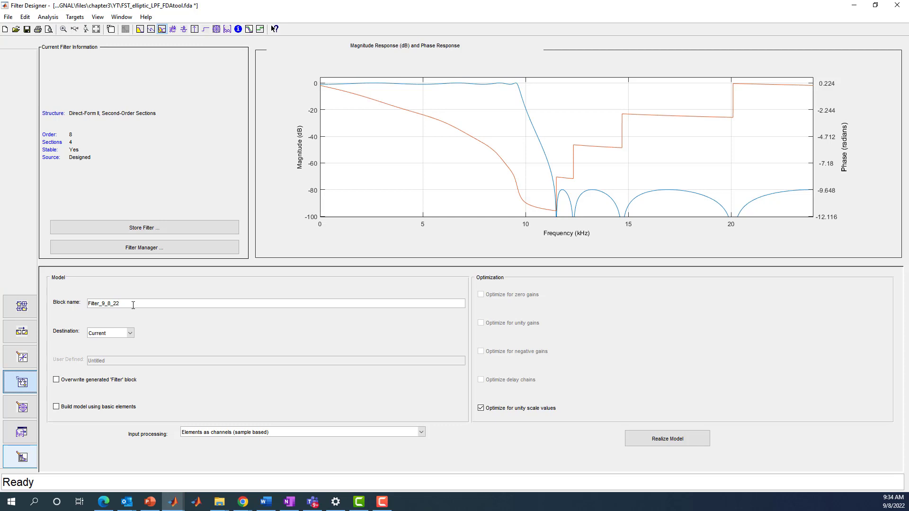
pyautogui.click(665, 440)
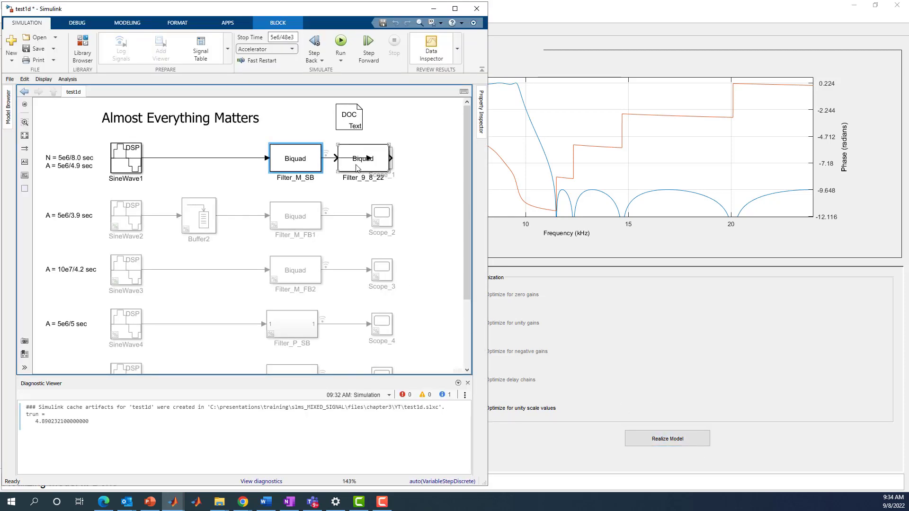
# Step: Review the SOS matrix, scale values and initial conditions of the Filter_9_8_22 block, and delete the block from the model
pyautogui.moveTo(357, 168); pyautogui.dragTo(224, 187)
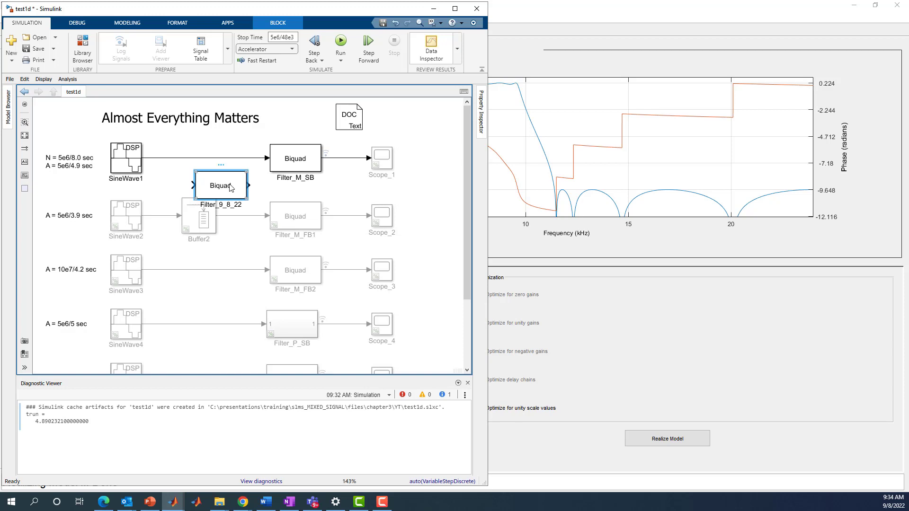
pyautogui.doubleClick(231, 188)
pyautogui.tripleClick(376, 196)
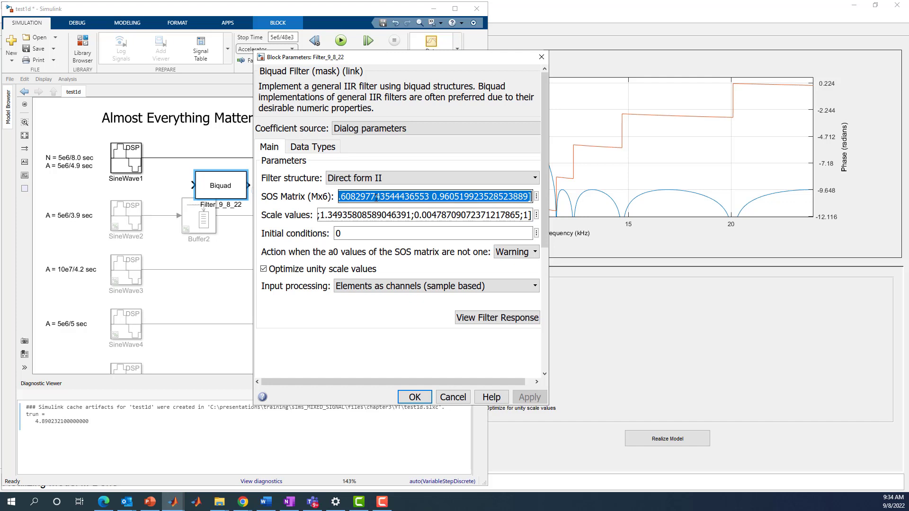
pyautogui.doubleClick(369, 215)
pyautogui.tripleClick(368, 214)
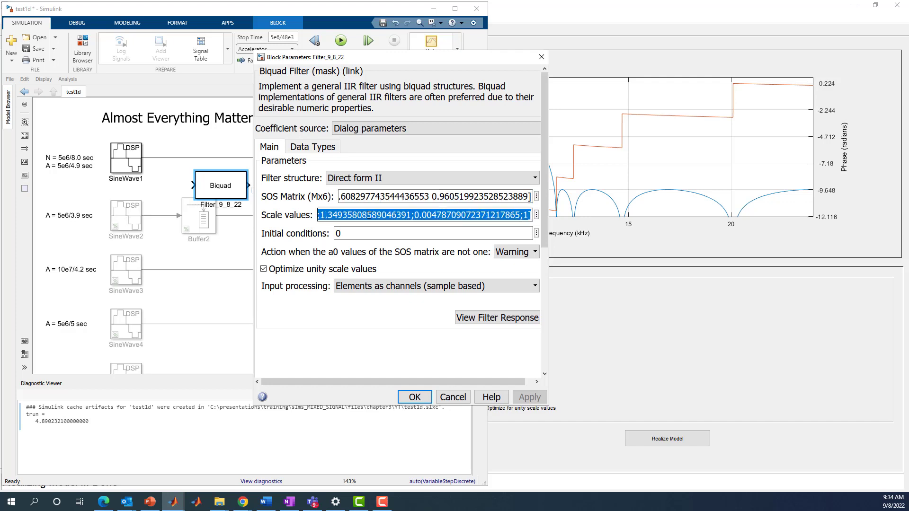
pyautogui.doubleClick(361, 234)
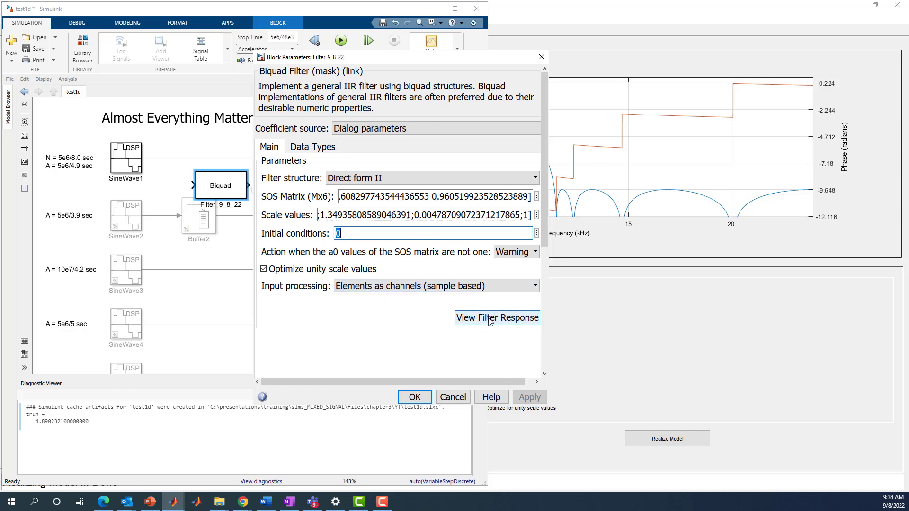
pyautogui.click(414, 398)
pyautogui.press('Delete')
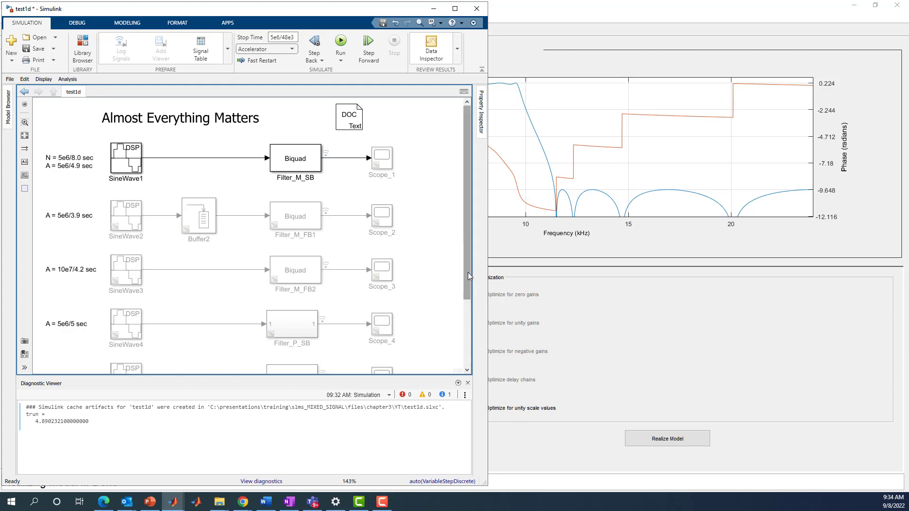
# Step: Comment out the SineWave1 and Filter_M_SB blocks in the first signal row
pyautogui.moveTo(467, 273)
pyautogui.mouseDown()
pyautogui.moveTo(465, 340)
pyautogui.moveTo(458, 258)
pyautogui.mouseUp()
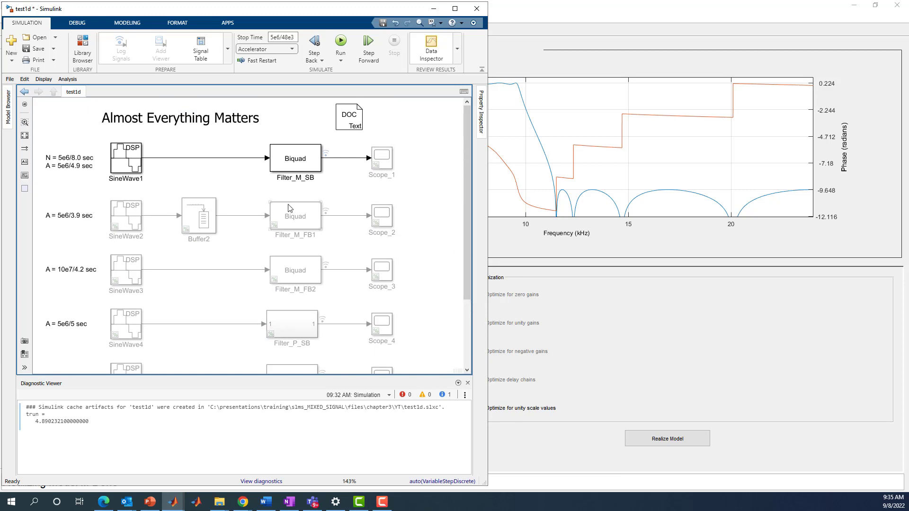
pyautogui.moveTo(98, 135); pyautogui.dragTo(298, 181)
pyautogui.rightClick(286, 159)
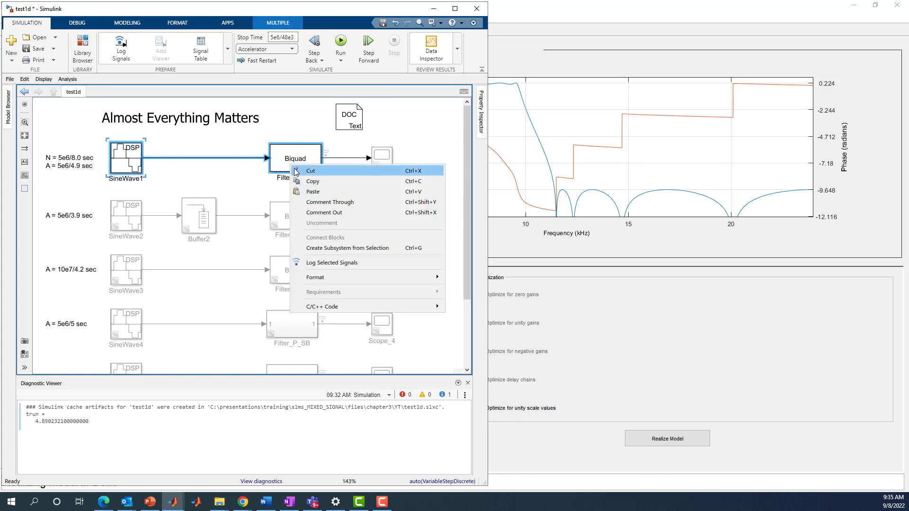
pyautogui.click(310, 212)
pyautogui.click(248, 191)
# Step: Uncomment SineWave2, Buffer2 and Filter_M_FB1 in the second signal row, leaving Scope_2 commented out
pyautogui.moveTo(120, 190); pyautogui.dragTo(298, 235)
pyautogui.rightClick(290, 223)
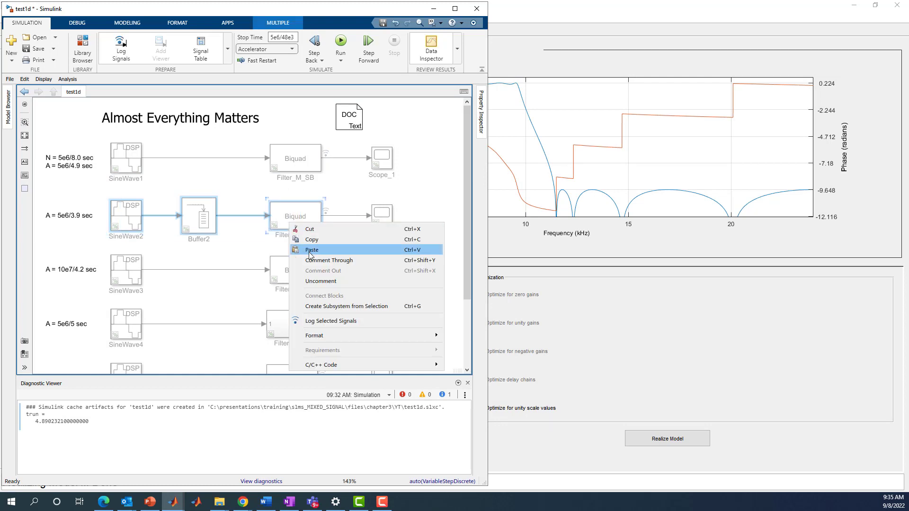
pyautogui.click(317, 282)
pyautogui.click(387, 221)
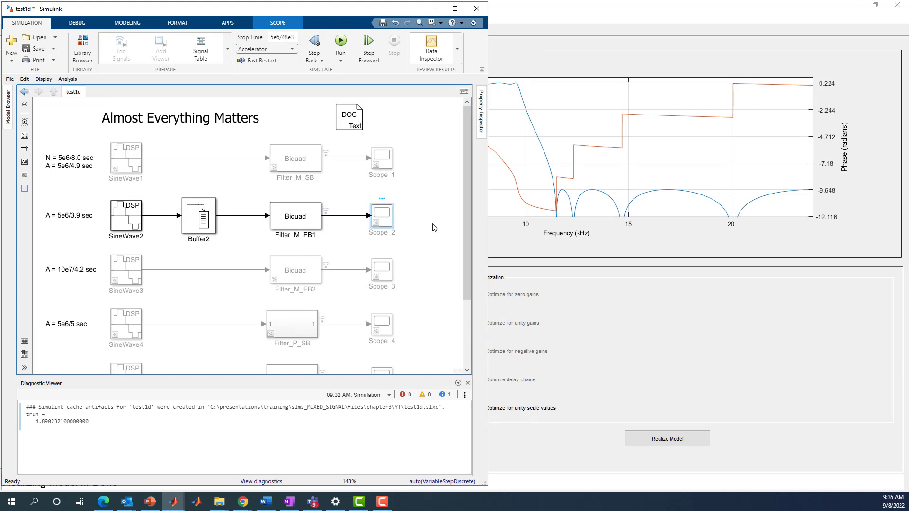
pyautogui.click(418, 212)
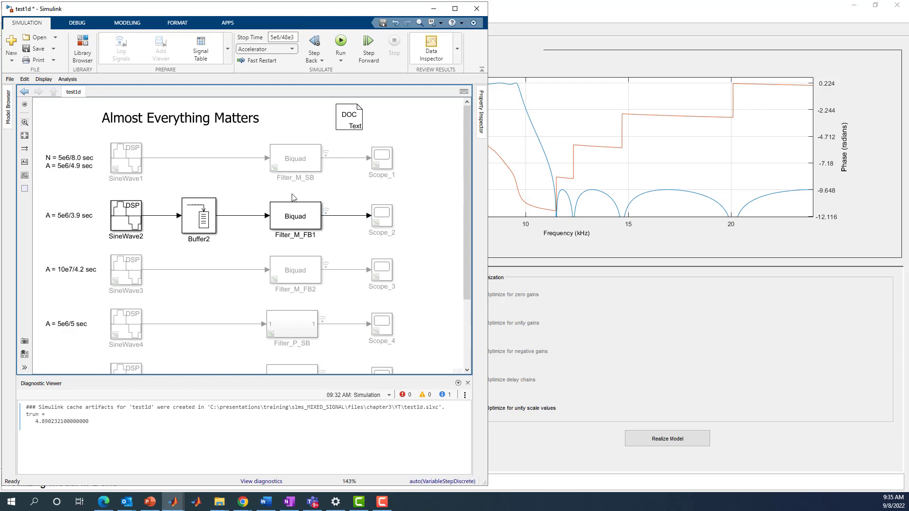
# Step: Examine the blocks of the second row and check the output buffer size in the Buffer2 parameters
pyautogui.click(287, 232)
pyautogui.click(129, 225)
pyautogui.click(161, 216)
pyautogui.keyDown('shift'); pyautogui.click(206, 225); pyautogui.keyUp('shift')
pyautogui.click(204, 226)
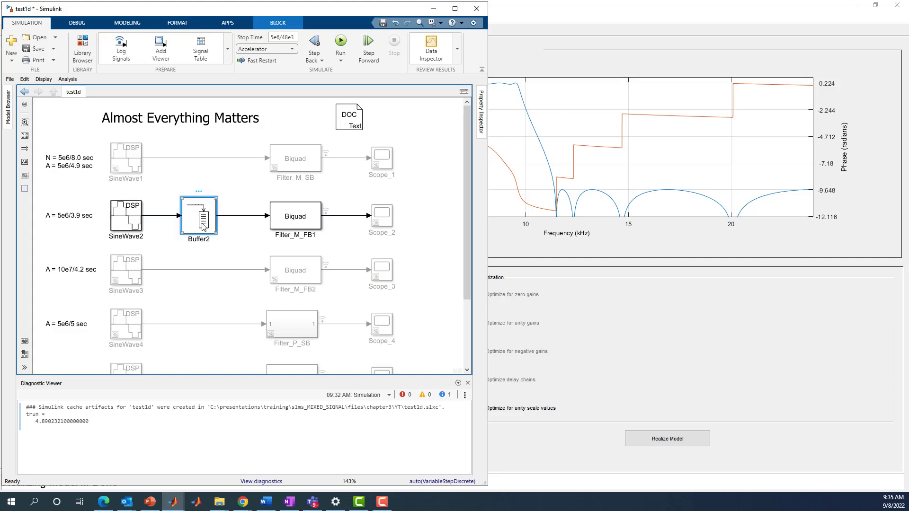
pyautogui.doubleClick(204, 226)
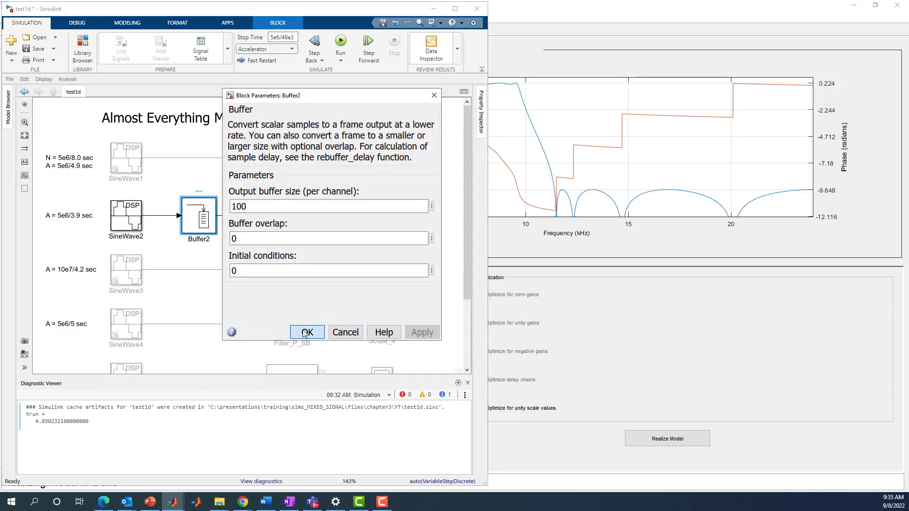
pyautogui.click(307, 333)
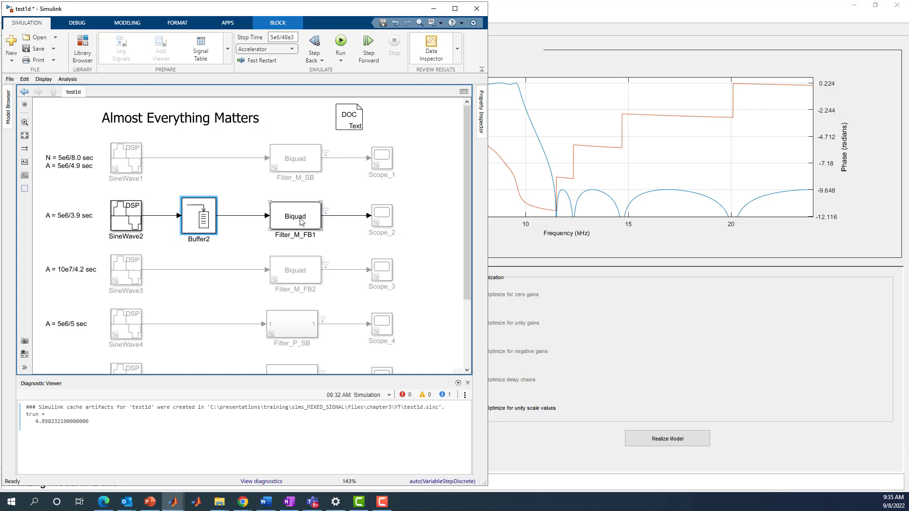
pyautogui.click(249, 196)
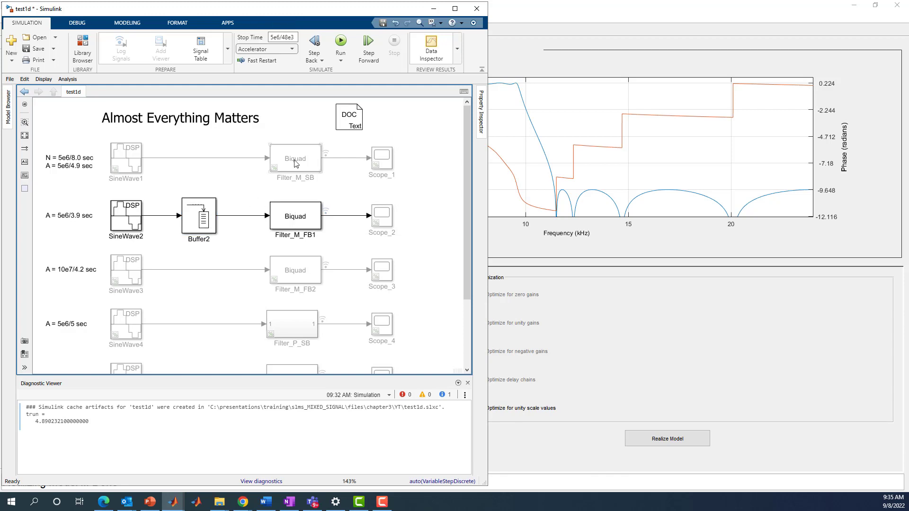
# Step: Locate the Biquad Filter block among the DSP System Toolbox Filter Implementations in the library browser, and close the browser
pyautogui.click(82, 46)
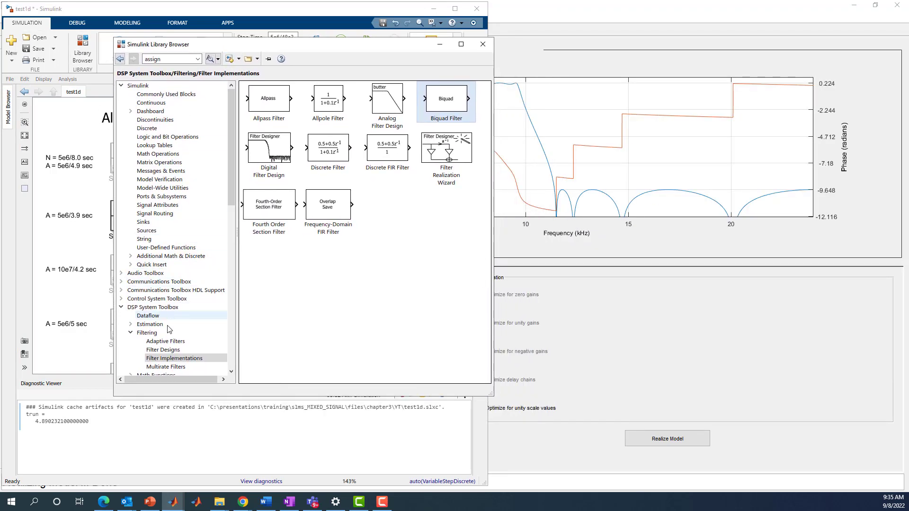
pyautogui.moveTo(160, 42); pyautogui.dragTo(140, 68)
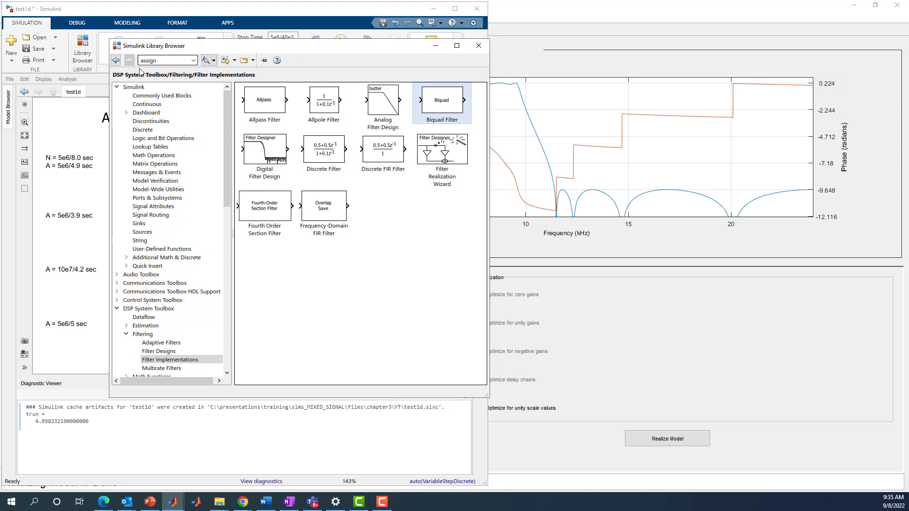
pyautogui.click(142, 309)
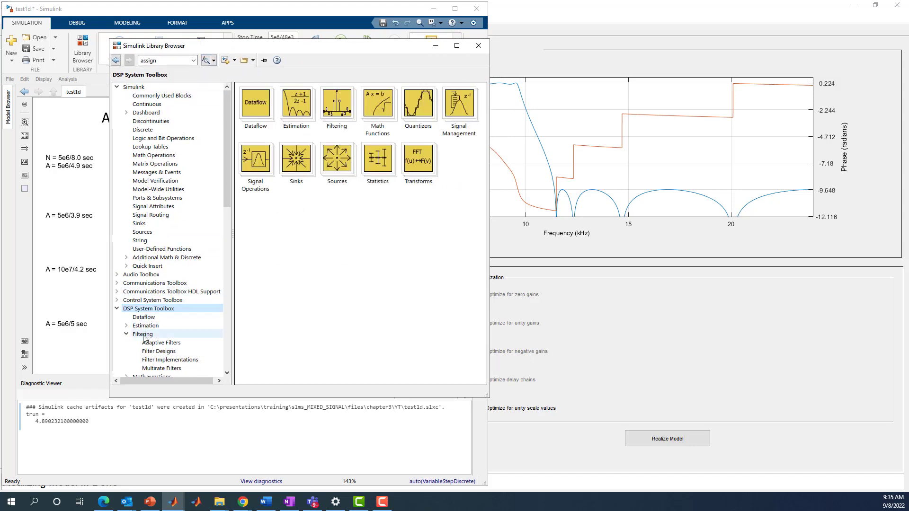
pyautogui.click(142, 334)
pyautogui.click(162, 361)
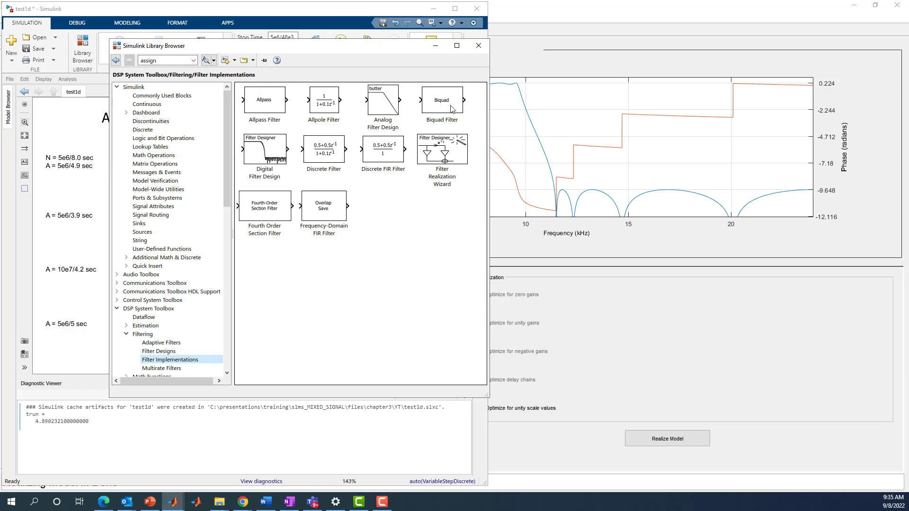
pyautogui.click(453, 110)
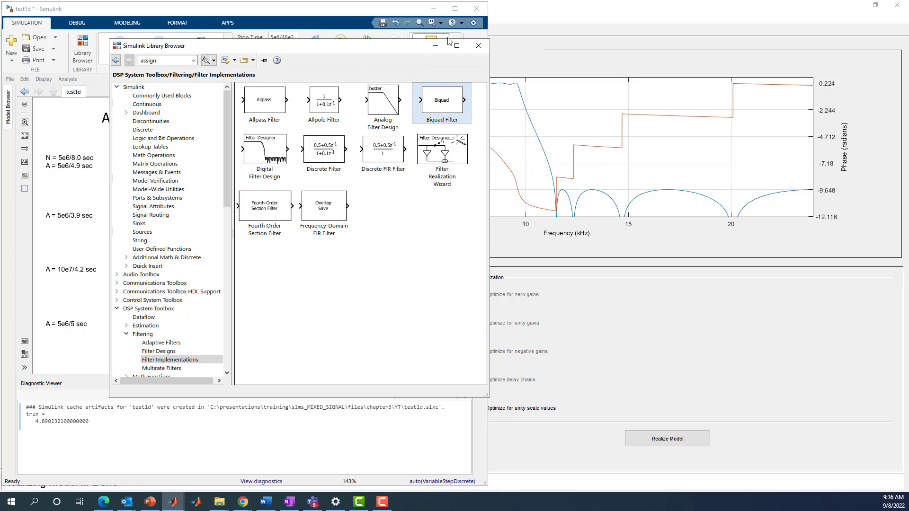
pyautogui.click(478, 46)
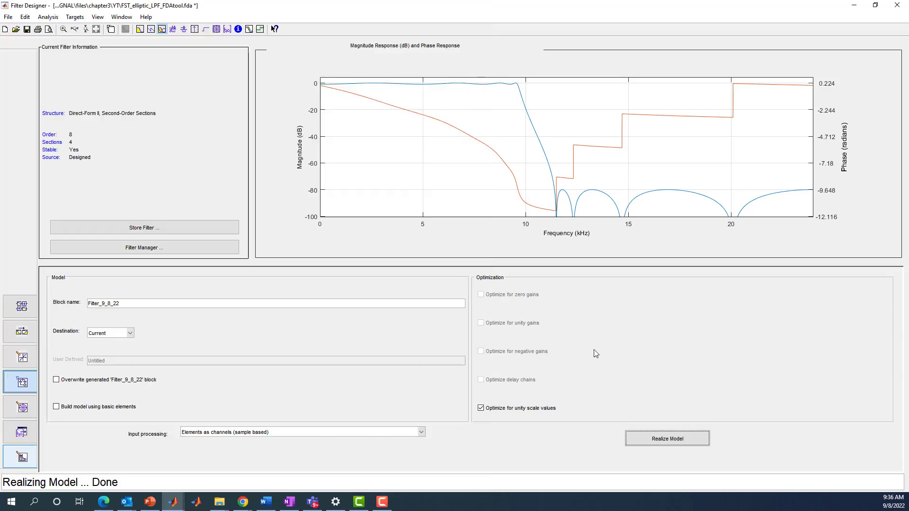
# Step: Set the realized model's input processing to Columns as channels (frame based) in Filter Designer, and minimize its window
pyautogui.click(595, 353)
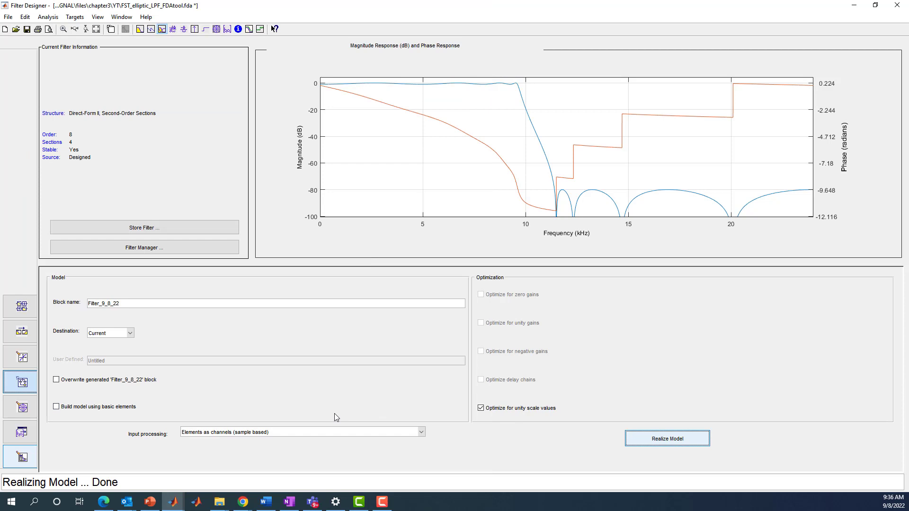
pyautogui.click(233, 433)
pyautogui.click(237, 443)
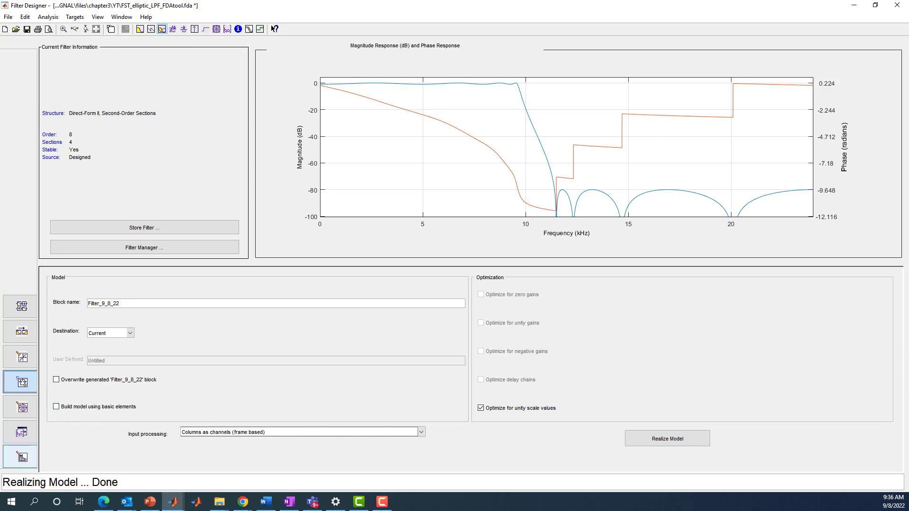
pyautogui.click(856, 6)
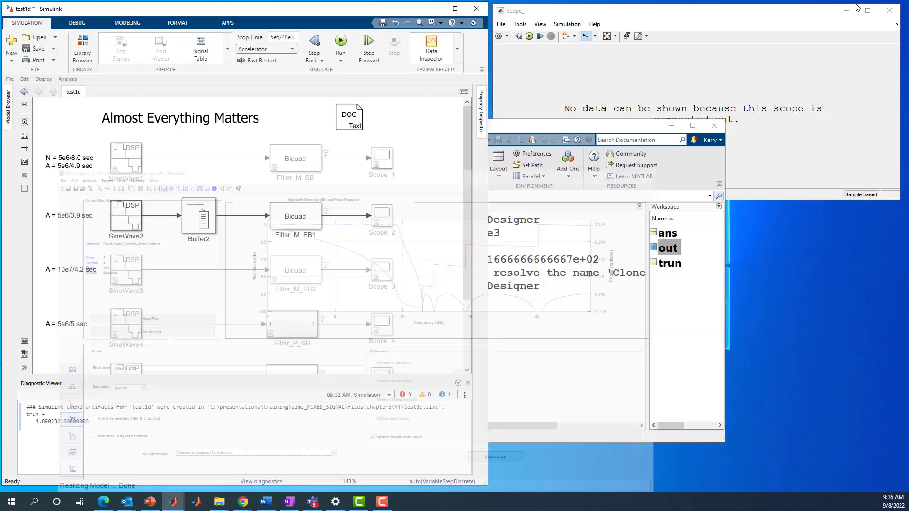
# Step: Check the input processing setting of Filter_M_FB1 without changing it, and run the simulation of the second signal row
pyautogui.doubleClick(302, 230)
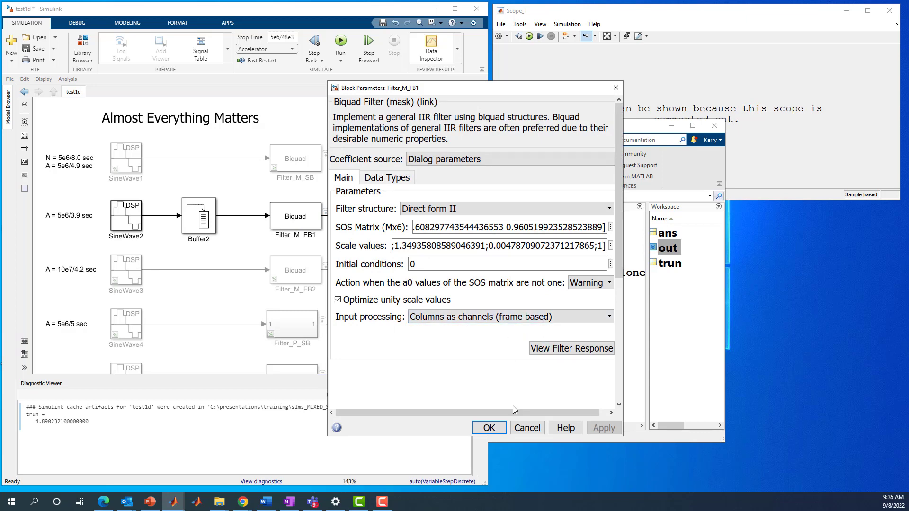
pyautogui.click(527, 428)
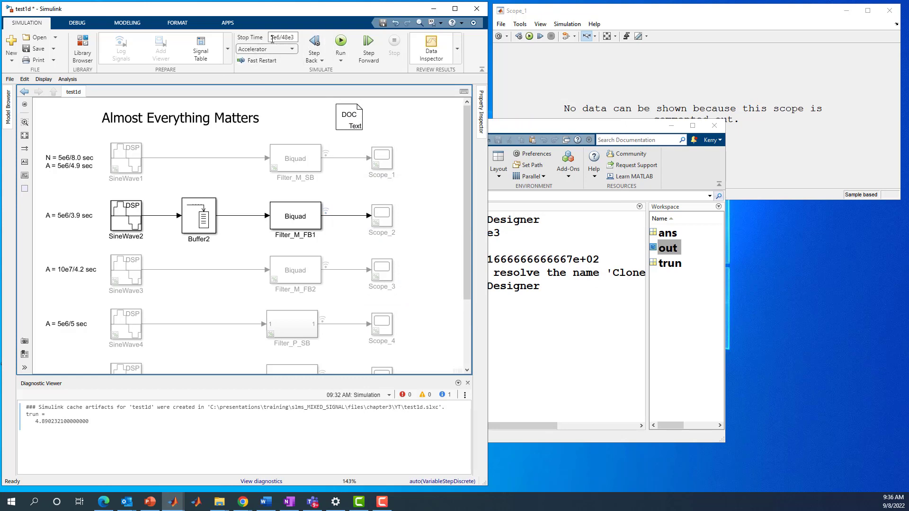
pyautogui.click(341, 42)
pyautogui.click(341, 43)
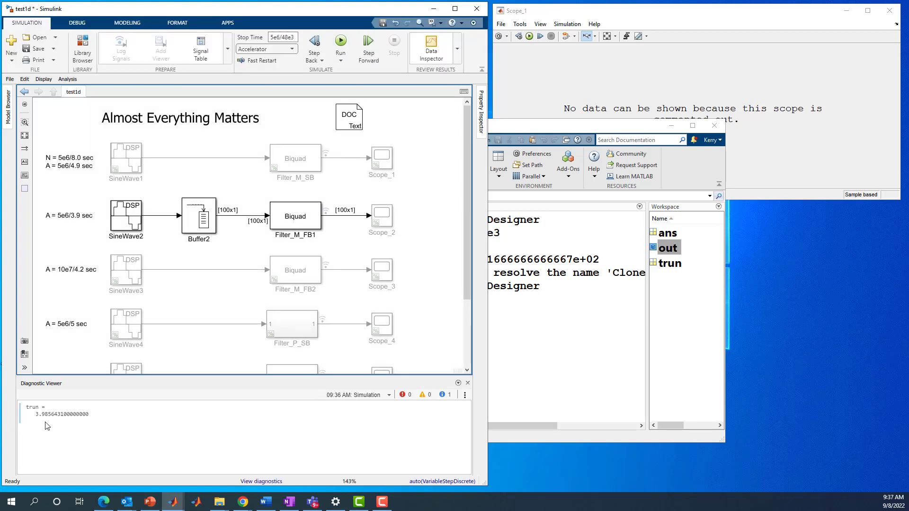
# Step: Update the run-time note beside SineWave2 to read A = 5e6/4.0 sec
pyautogui.click(78, 216)
pyautogui.click(76, 218)
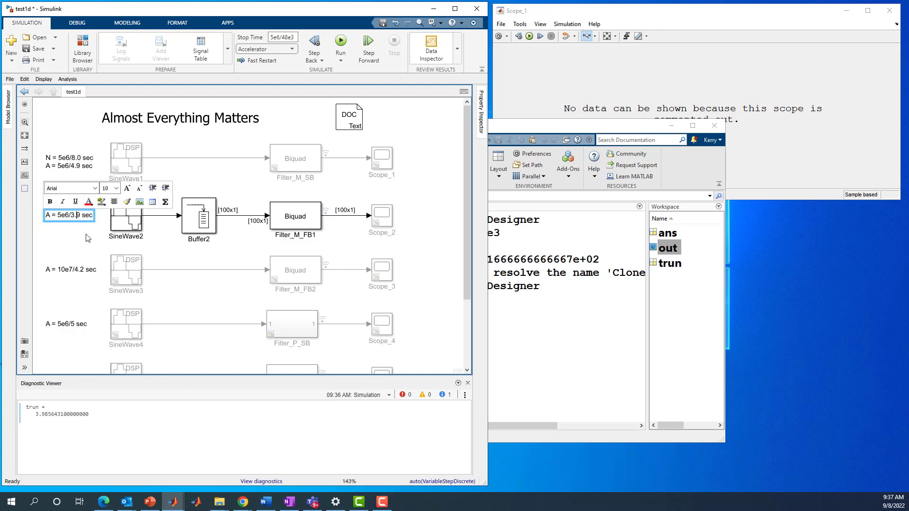
pyautogui.press('BackSpace')
pyautogui.press('BackSpace')
pyautogui.press('BackSpace')
pyautogui.write('4.0')
pyautogui.press('Escape')
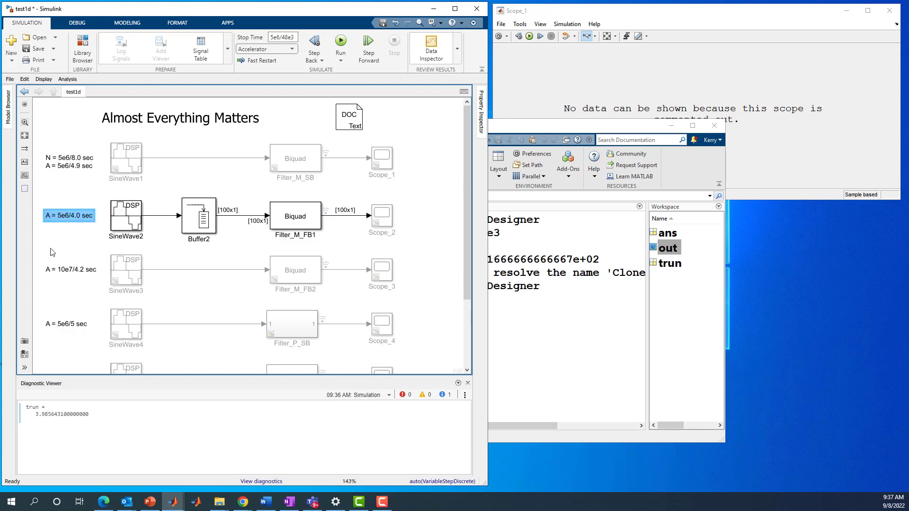
pyautogui.click(52, 251)
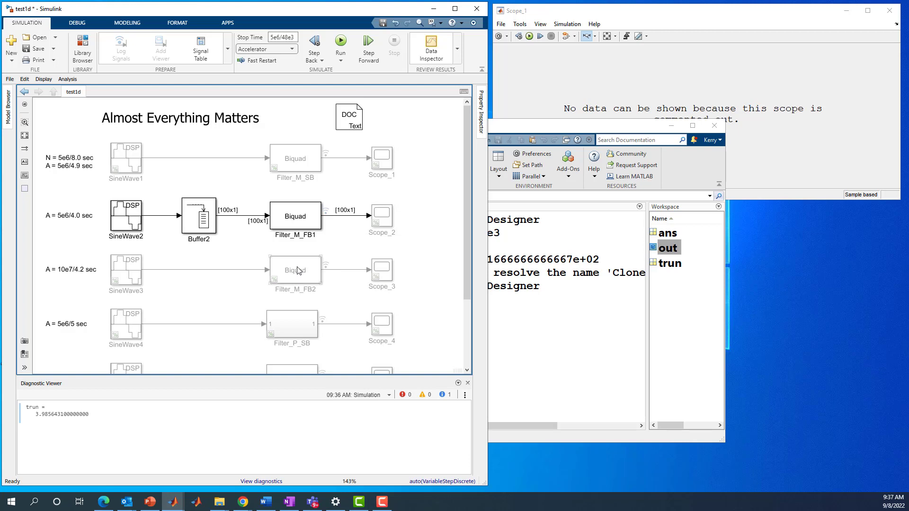
# Step: Uncomment SineWave3, Filter_M_FB2 and Scope_3 in the third signal row
pyautogui.click(204, 223)
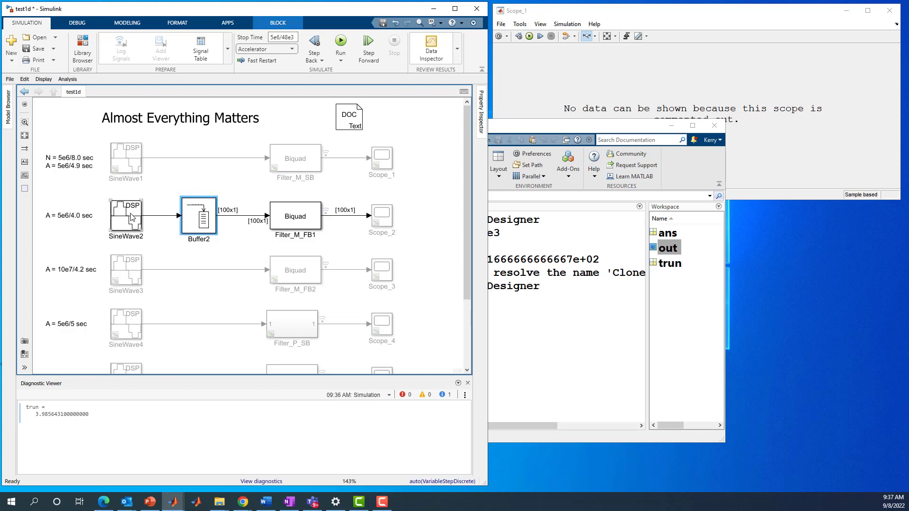
pyautogui.click(131, 215)
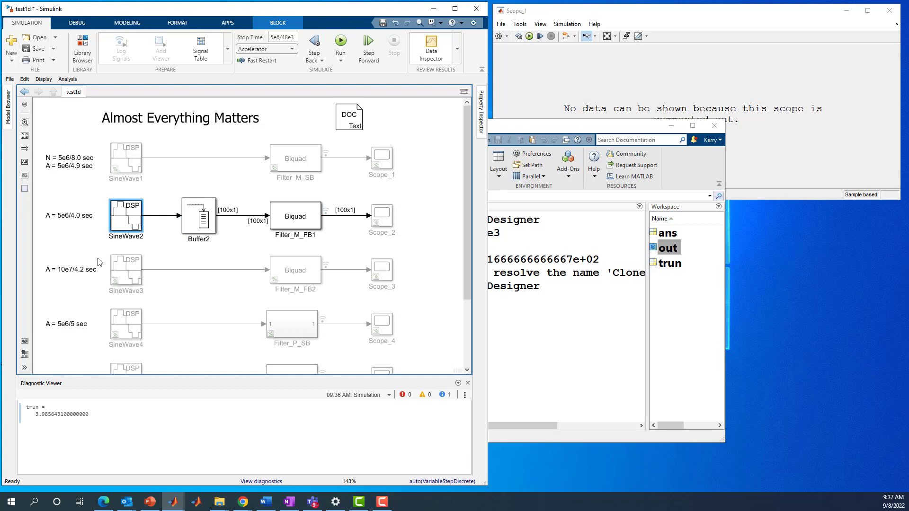
pyautogui.moveTo(104, 257); pyautogui.dragTo(396, 288)
pyautogui.rightClick(304, 267)
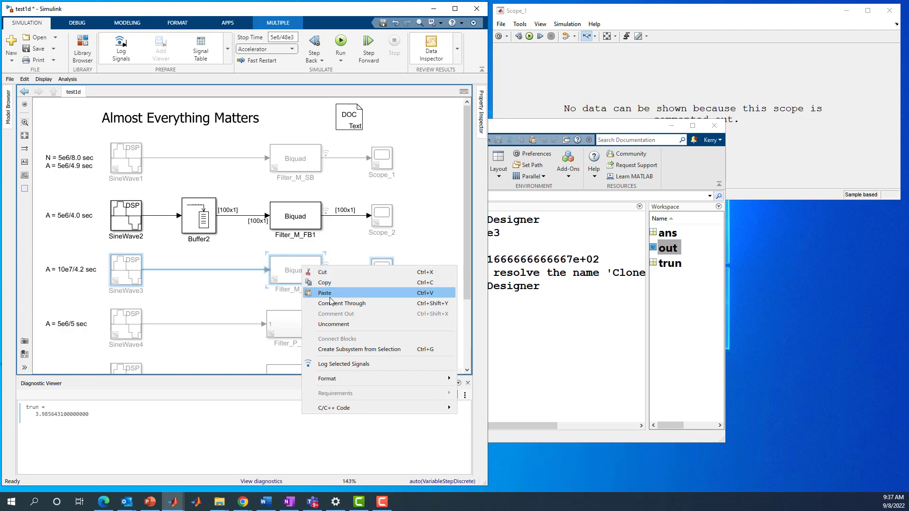
pyautogui.click(336, 323)
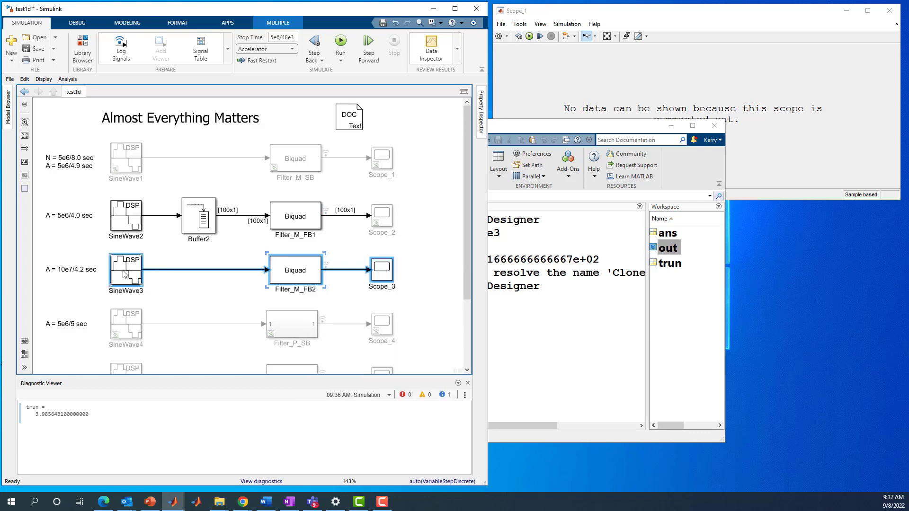
# Step: Check the samples per frame of SineWave3, and update the diagram to compare signal dimensions in the second and third rows
pyautogui.doubleClick(124, 274)
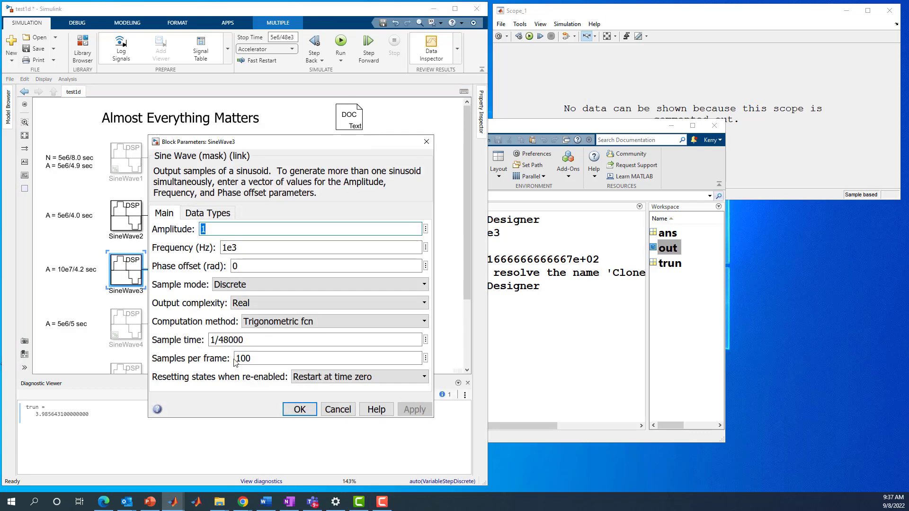
pyautogui.doubleClick(268, 358)
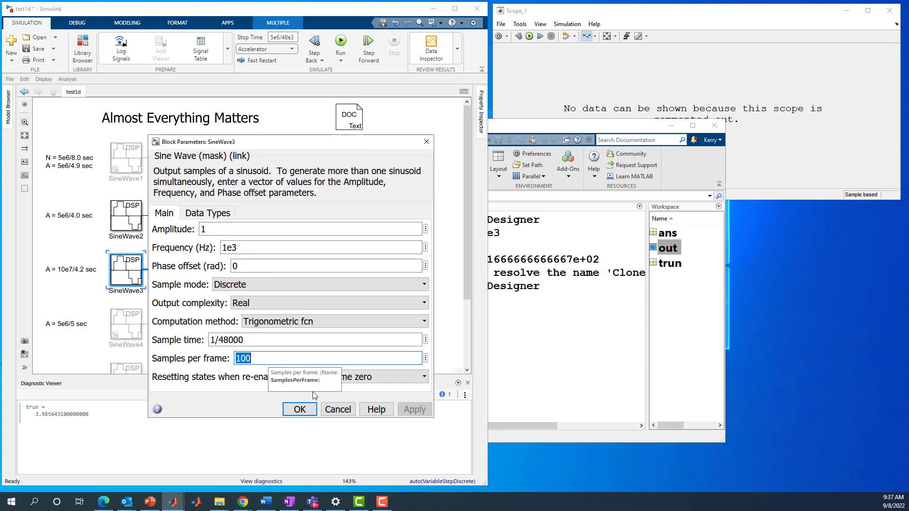
pyautogui.click(300, 409)
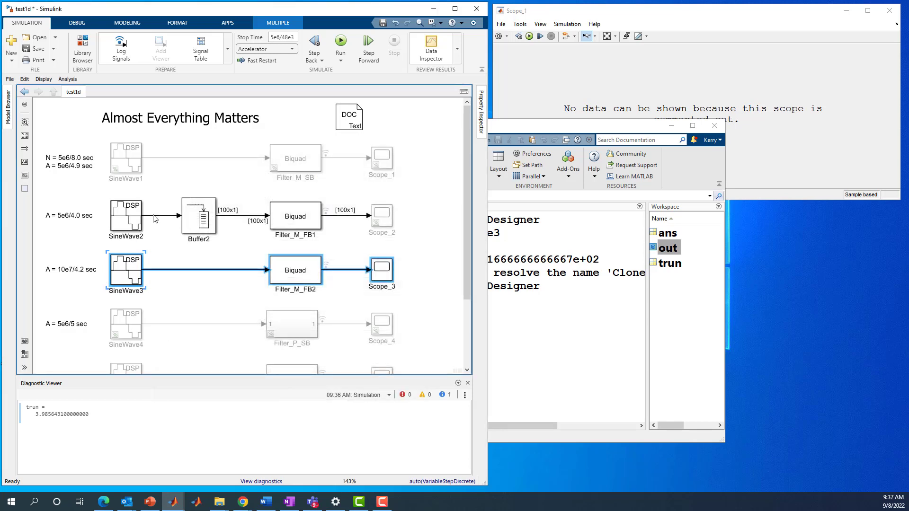
pyautogui.click(155, 215)
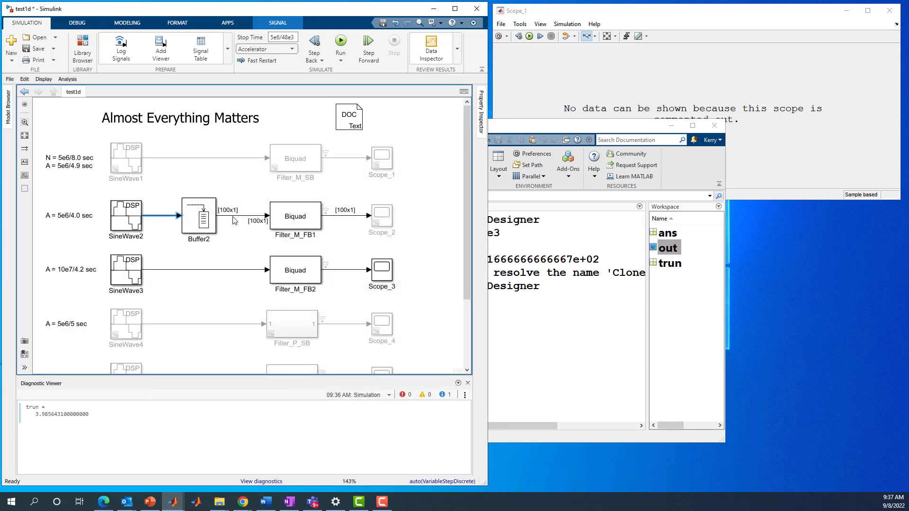
pyautogui.click(173, 270)
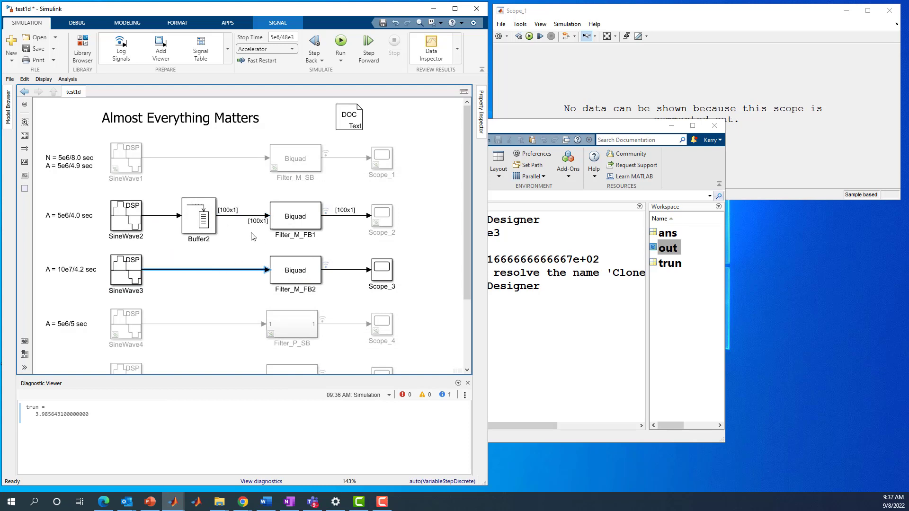
pyautogui.hotkey('ctrl', 'd')
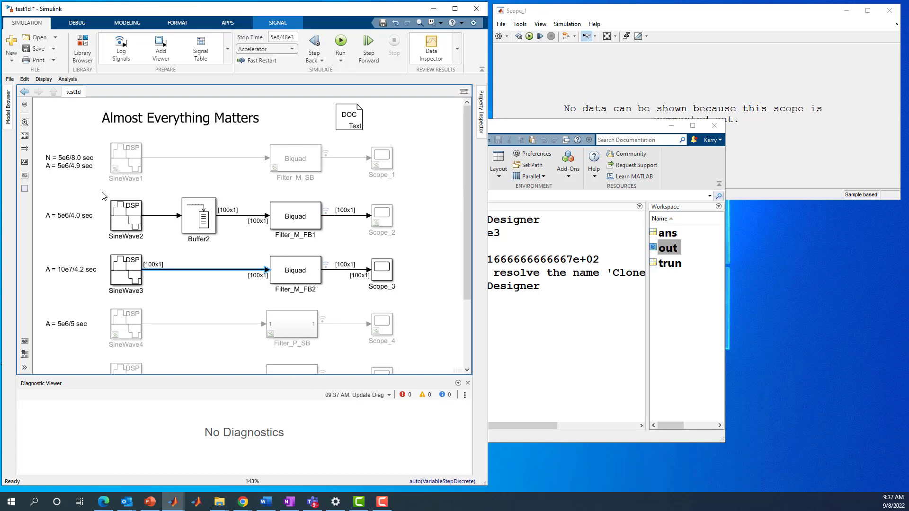
# Step: Comment out SineWave2, Buffer2 and Filter_M_FB1 in the second row, and Scope_3 in the third row
pyautogui.moveTo(103, 195); pyautogui.dragTo(299, 248)
pyautogui.rightClick(292, 228)
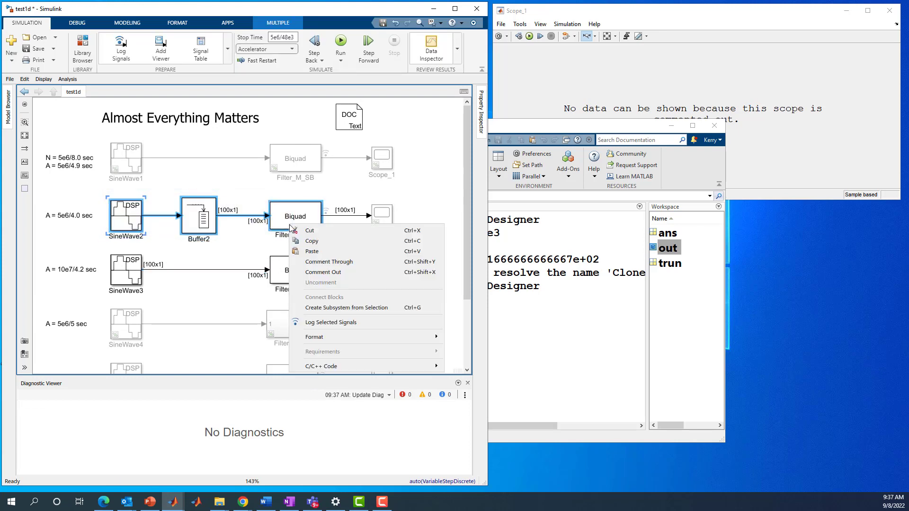
pyautogui.click(318, 275)
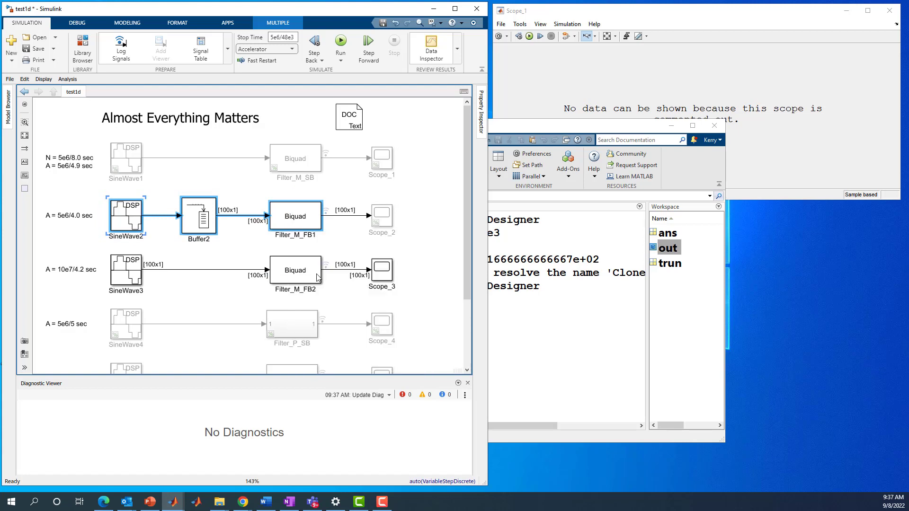
pyautogui.rightClick(388, 273)
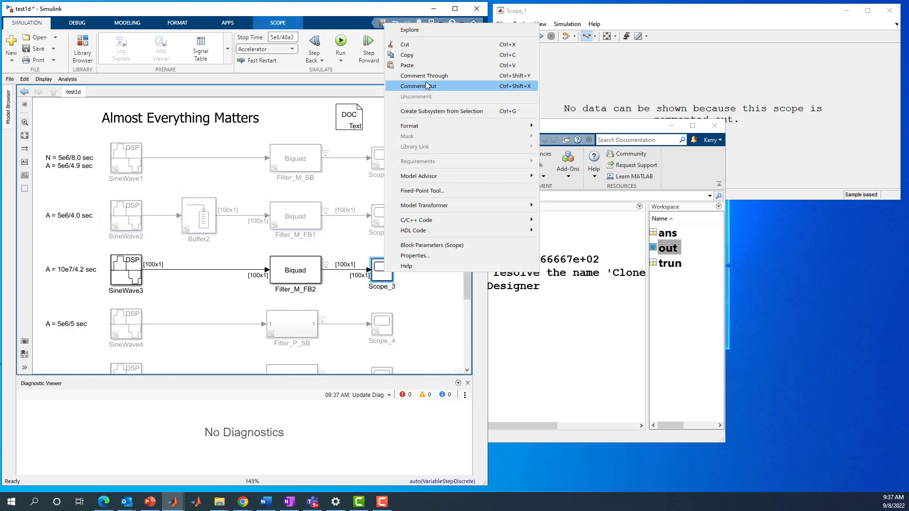
pyautogui.click(427, 86)
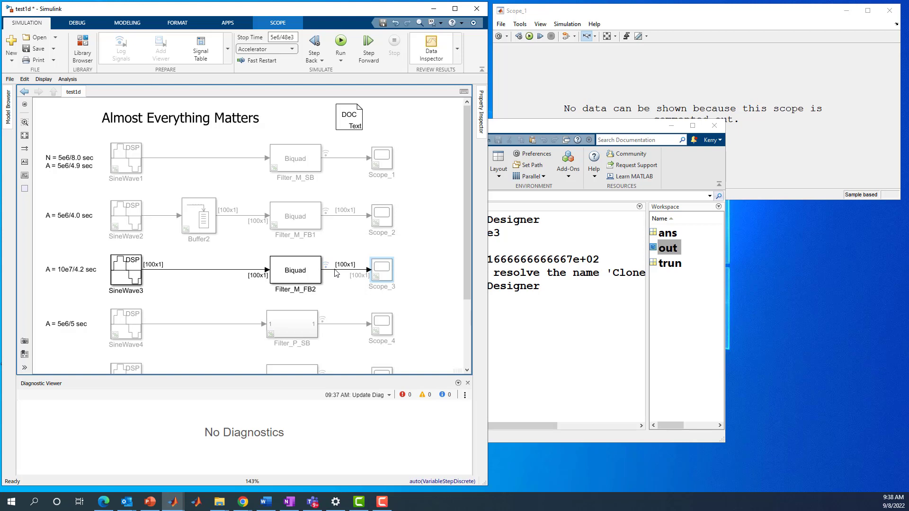
# Step: Run the simulation with only SineWave3 and Filter_M_FB2 active
pyautogui.rightClick(231, 271)
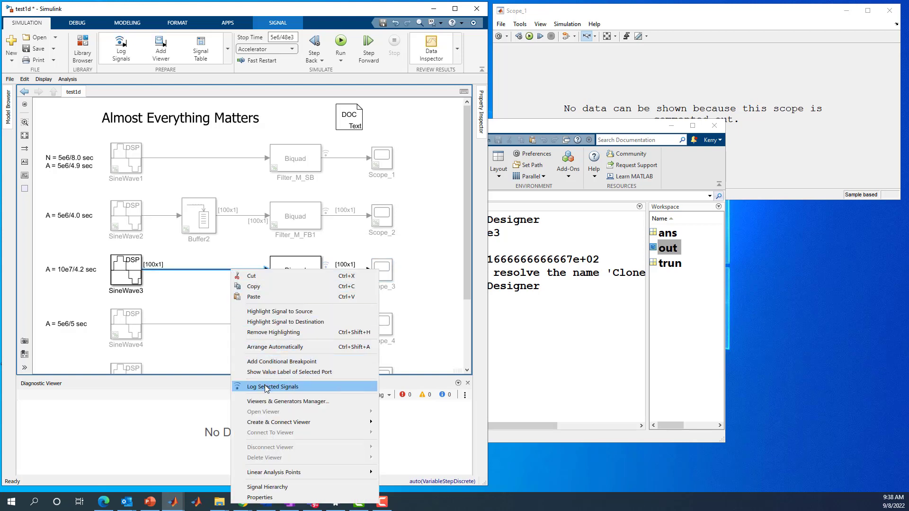
pyautogui.click(207, 305)
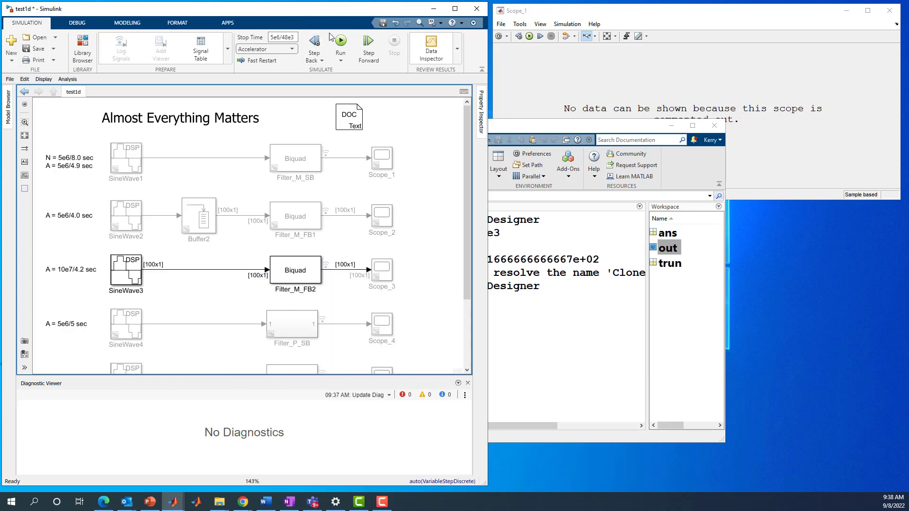
pyautogui.click(344, 43)
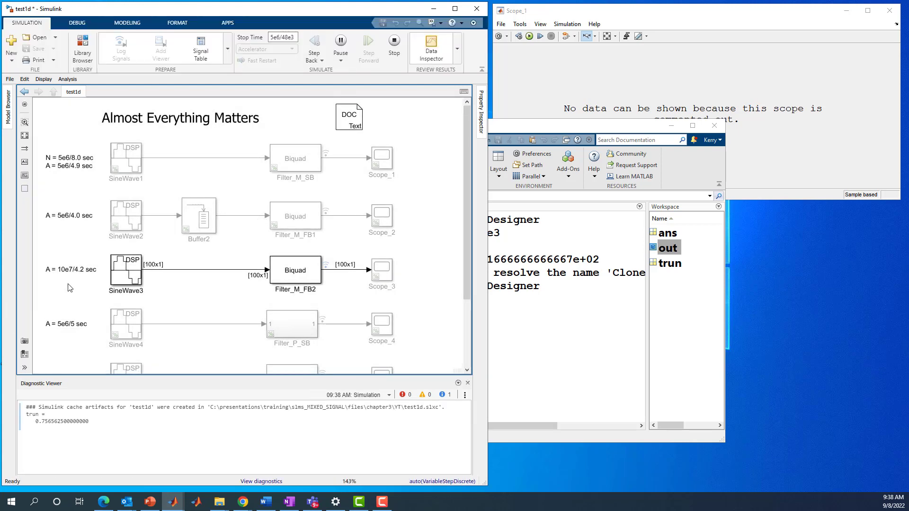
# Step: Set the simulation stop time to 10e7/48e3 and run the SineWave3 row again
pyautogui.click(70, 275)
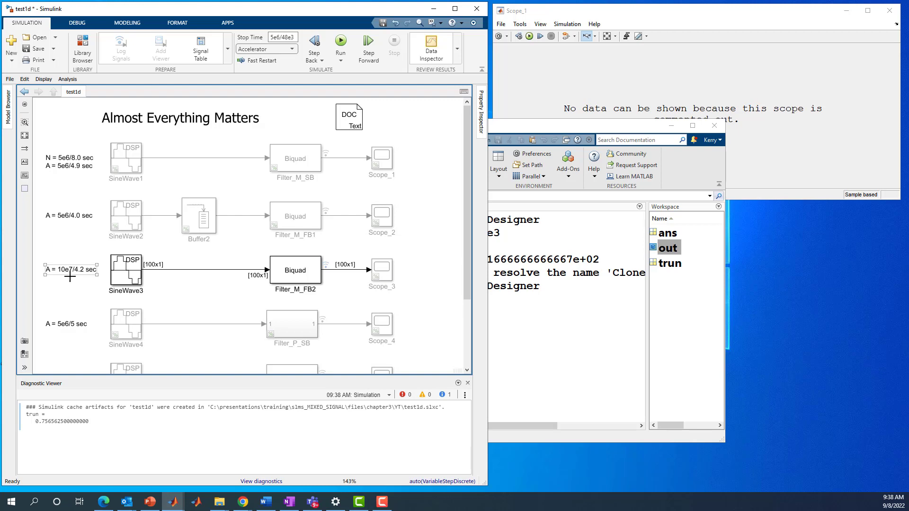
pyautogui.click(70, 289)
pyautogui.click(276, 39)
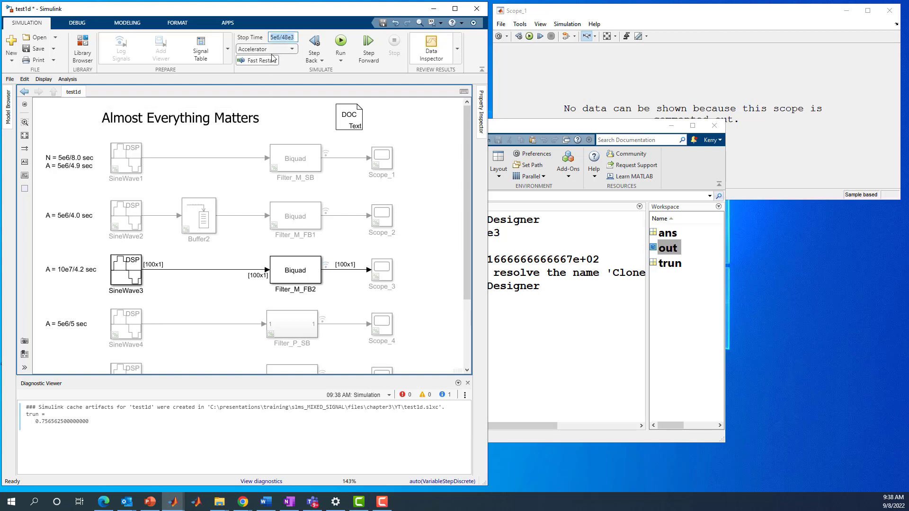
pyautogui.press('Home')
pyautogui.press('Right')
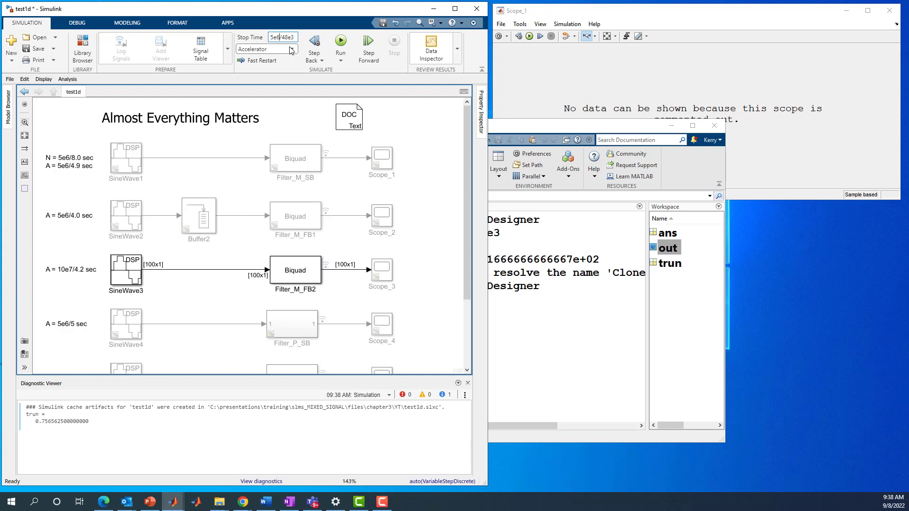
pyautogui.press('BackSpace')
pyautogui.press('BackSpace')
pyautogui.press('BackSpace')
pyautogui.write('10e7')
pyautogui.click(340, 42)
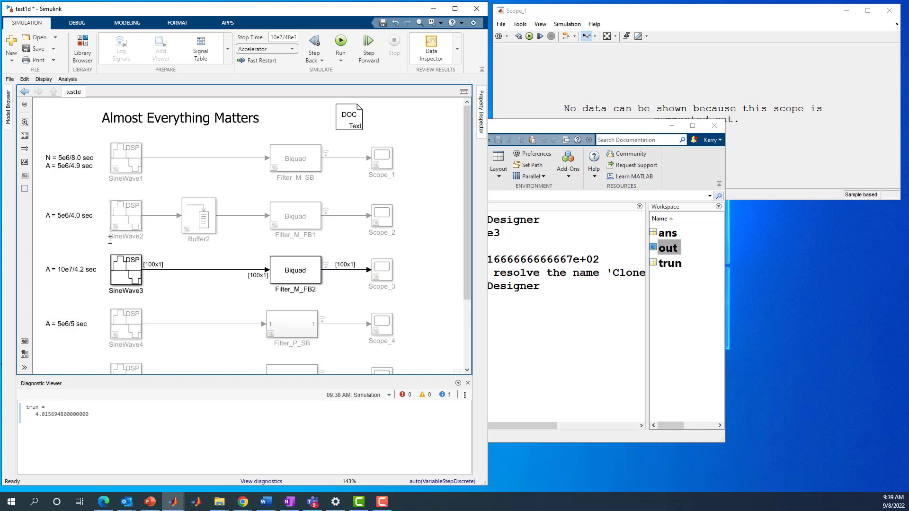
# Step: Update the timing annotation beside SineWave3 to read "A = 10e7/4.0 sec"
pyautogui.click(74, 218)
pyautogui.doubleClick(86, 274)
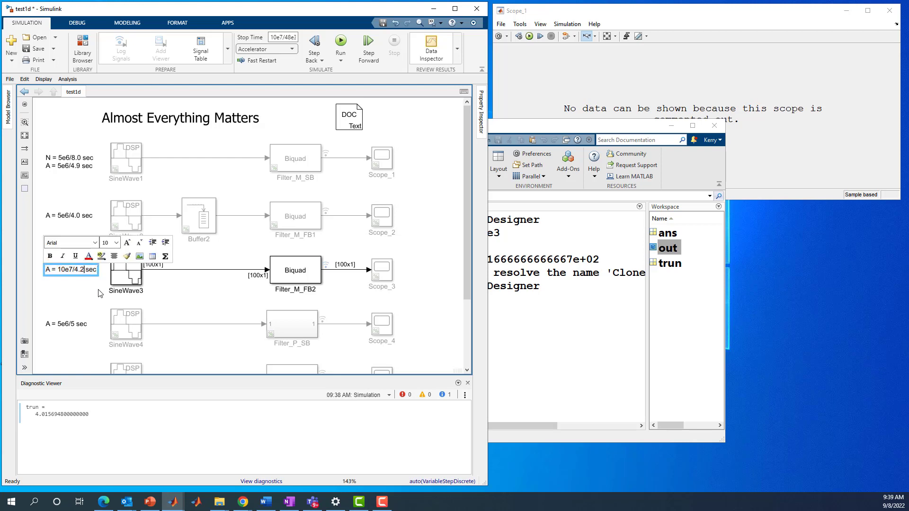
pyautogui.press('BackSpace')
pyautogui.write('0')
pyautogui.click(73, 303)
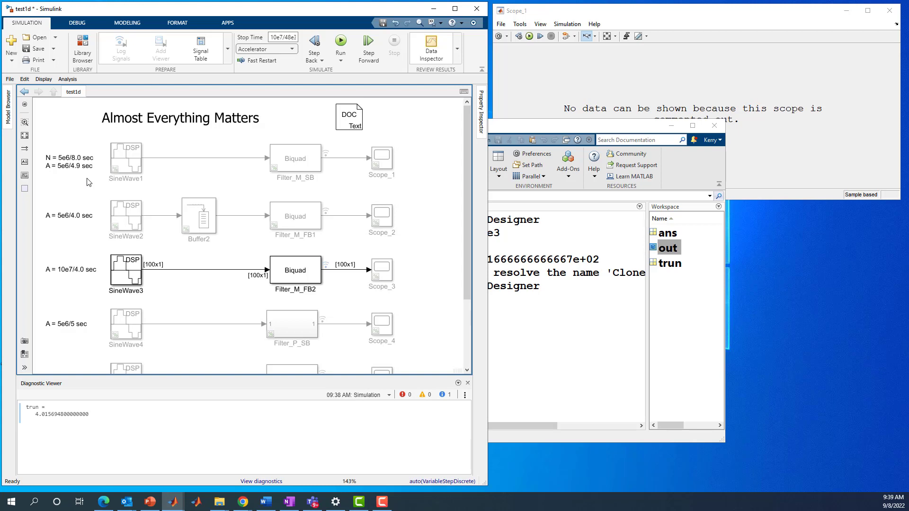
# Step: Comment out SineWave3 and Filter_M_FB2 in the third signal row
pyautogui.moveTo(98, 196); pyautogui.dragTo(210, 238)
pyautogui.moveTo(93, 247); pyautogui.dragTo(175, 292)
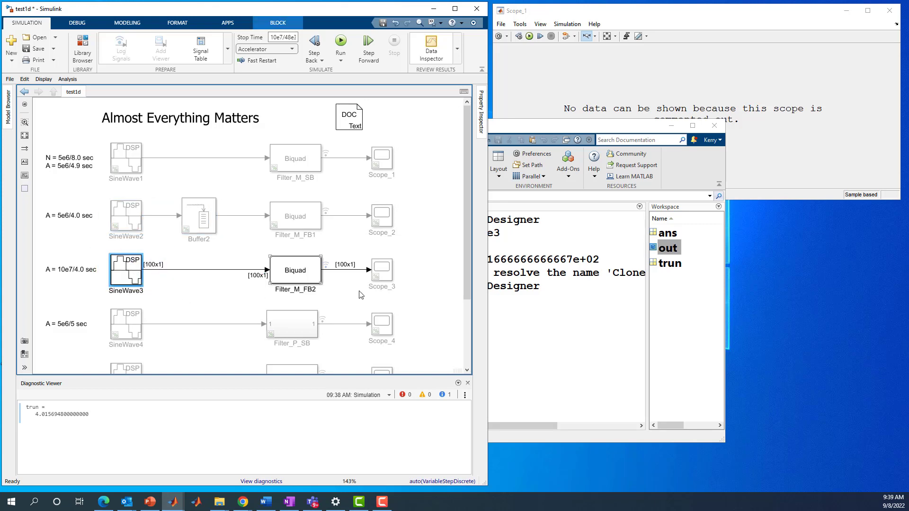
pyautogui.moveTo(466, 271)
pyautogui.mouseDown()
pyautogui.moveTo(470, 325)
pyautogui.moveTo(466, 287)
pyautogui.mouseUp()
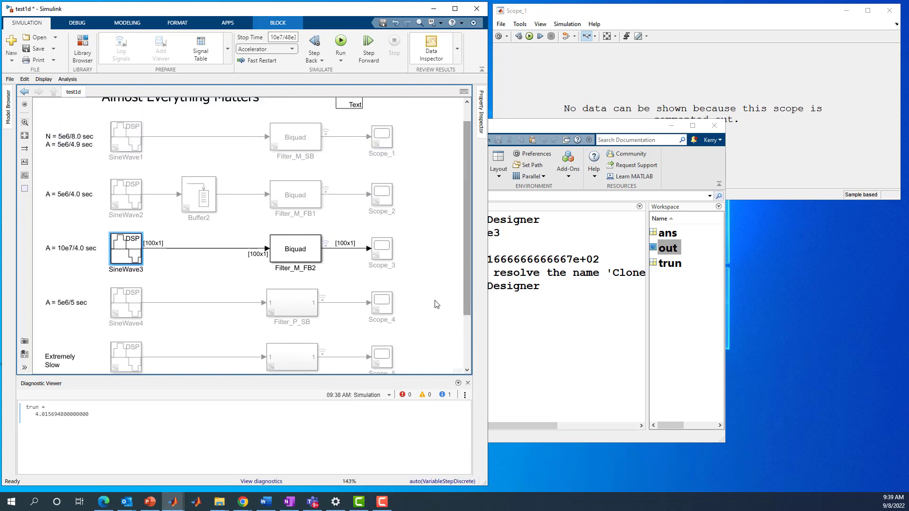
pyautogui.moveTo(104, 227); pyautogui.dragTo(320, 281)
pyautogui.rightClick(286, 250)
pyautogui.click(303, 284)
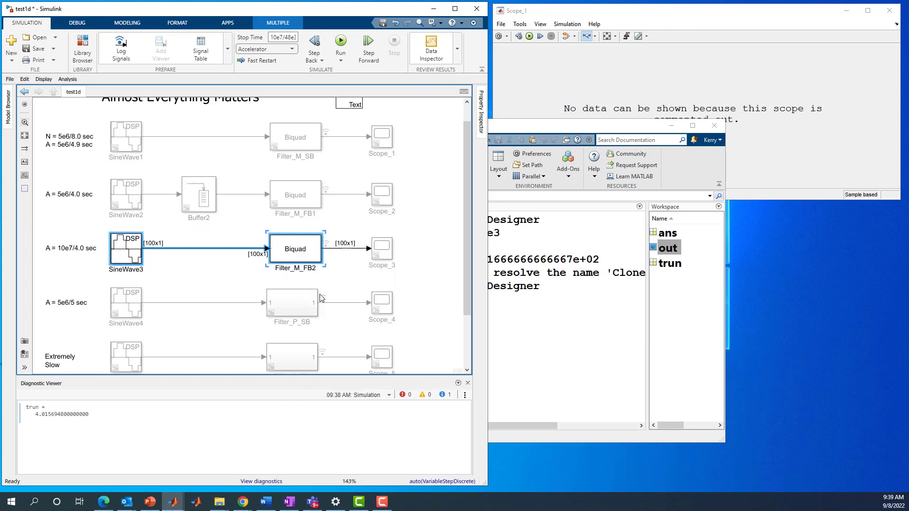
pyautogui.click(209, 285)
pyautogui.click(77, 249)
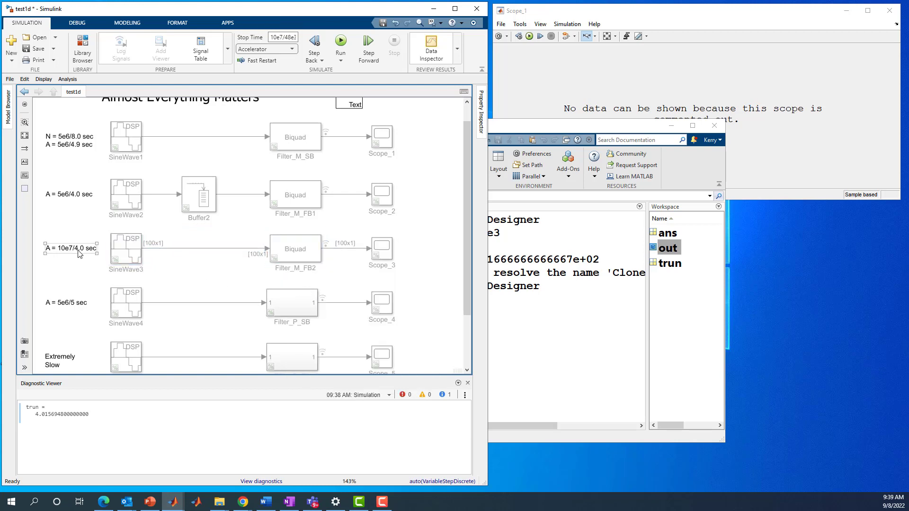
pyautogui.click(94, 257)
# Step: Uncomment SineWave4 and Filter_P_SB in the fourth signal row
pyautogui.moveTo(470, 275)
pyautogui.mouseDown()
pyautogui.moveTo(503, 280)
pyautogui.moveTo(474, 337)
pyautogui.mouseUp()
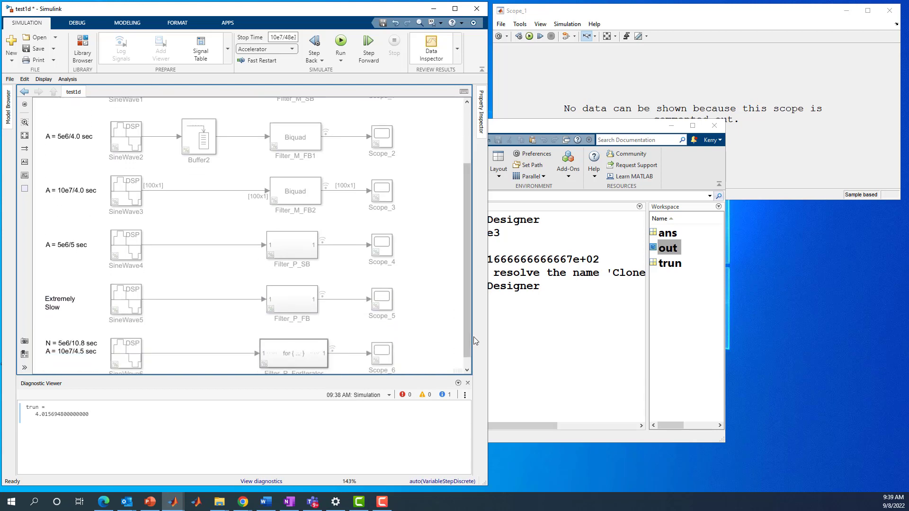
pyautogui.moveTo(100, 232); pyautogui.dragTo(326, 273)
pyautogui.rightClick(299, 251)
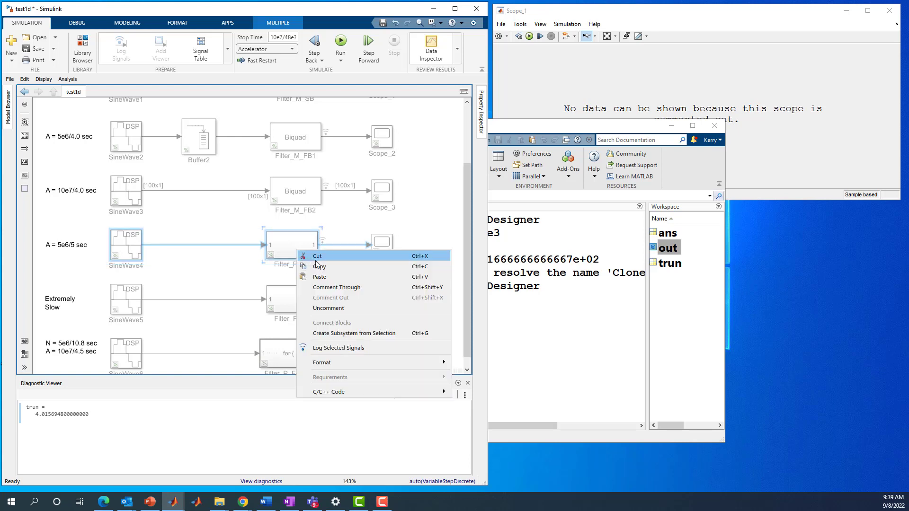
pyautogui.click(329, 308)
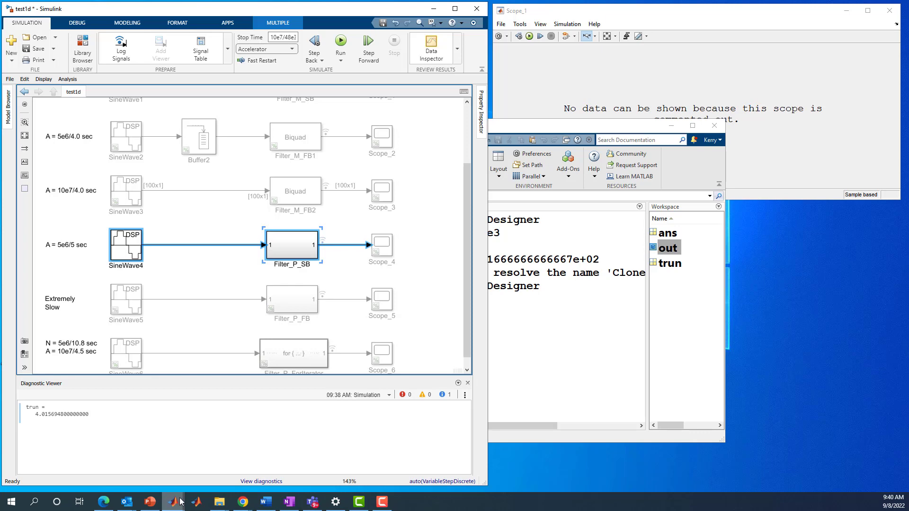
# Step: Switch to Filter Designer and check the input processing options for realizing the filter as a model built from basic elements
pyautogui.moveTo(182, 500)
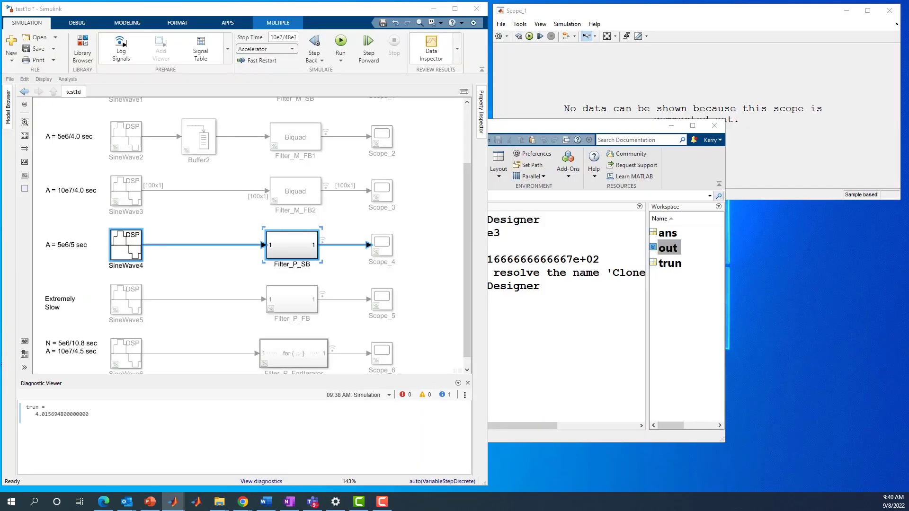
pyautogui.moveTo(908, 23); pyautogui.dragTo(329, 27)
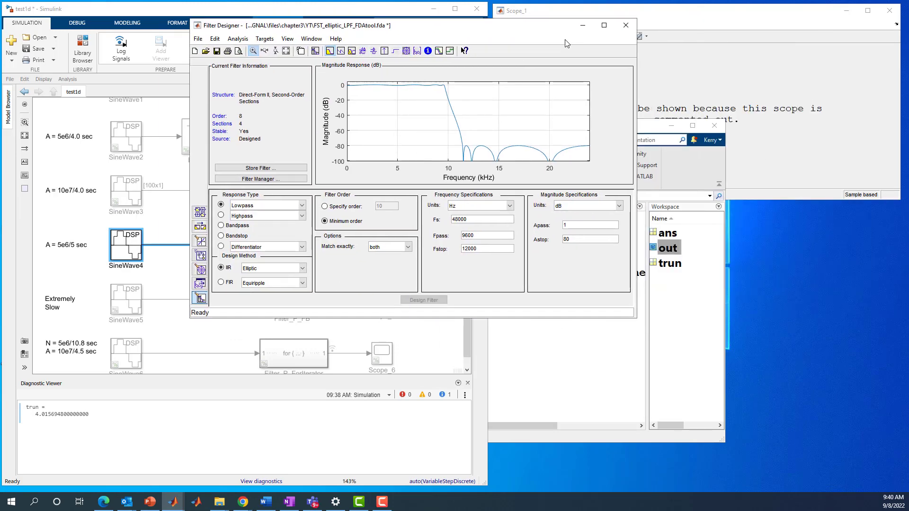
pyautogui.click(604, 25)
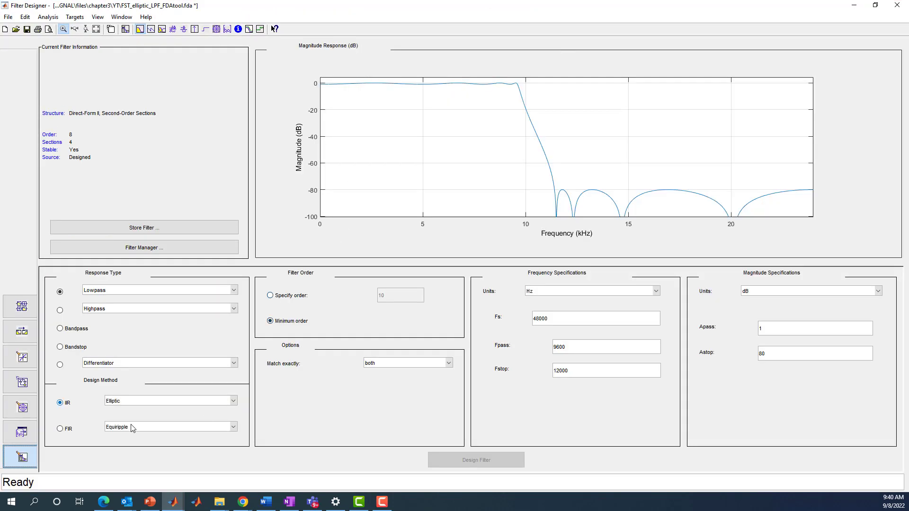
pyautogui.click(30, 384)
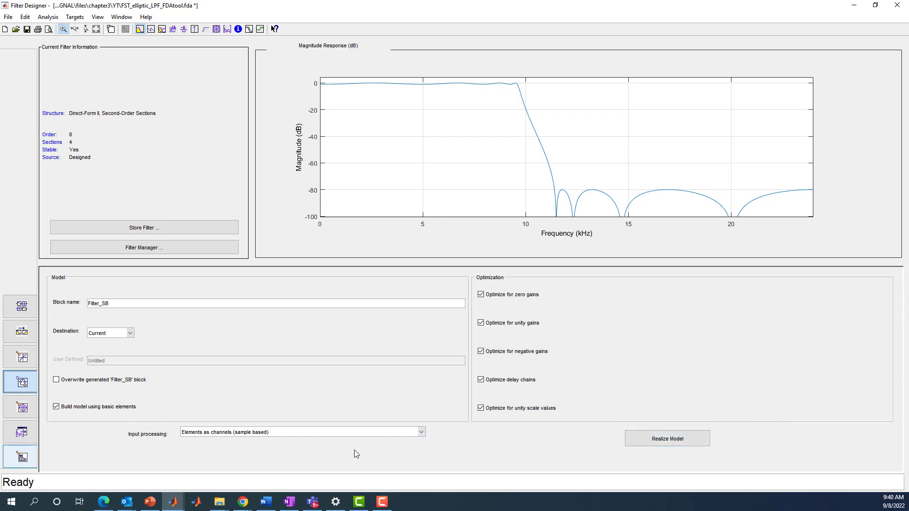
pyautogui.click(396, 435)
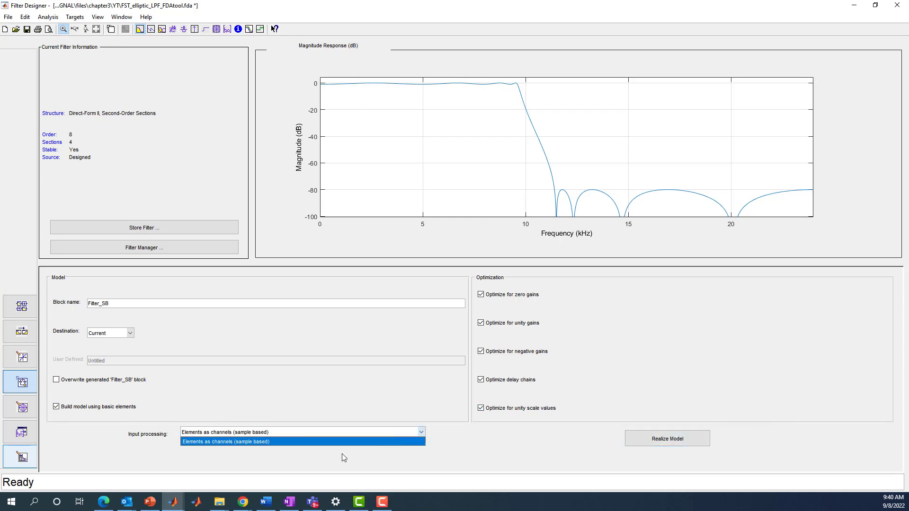
pyautogui.click(483, 453)
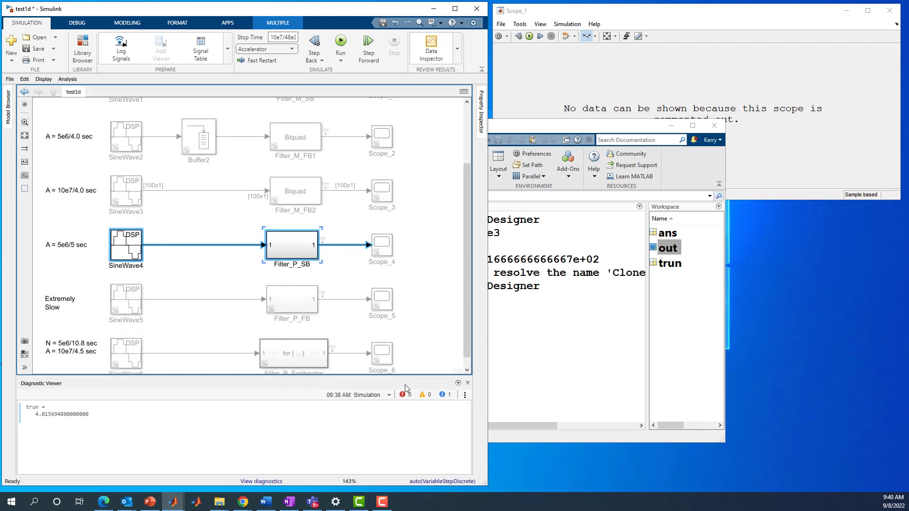
# Step: Back in test1d, hide the Diagnostic Viewer, open the Filter_P_SB subsystem and examine its gain and sum structure
pyautogui.click(468, 383)
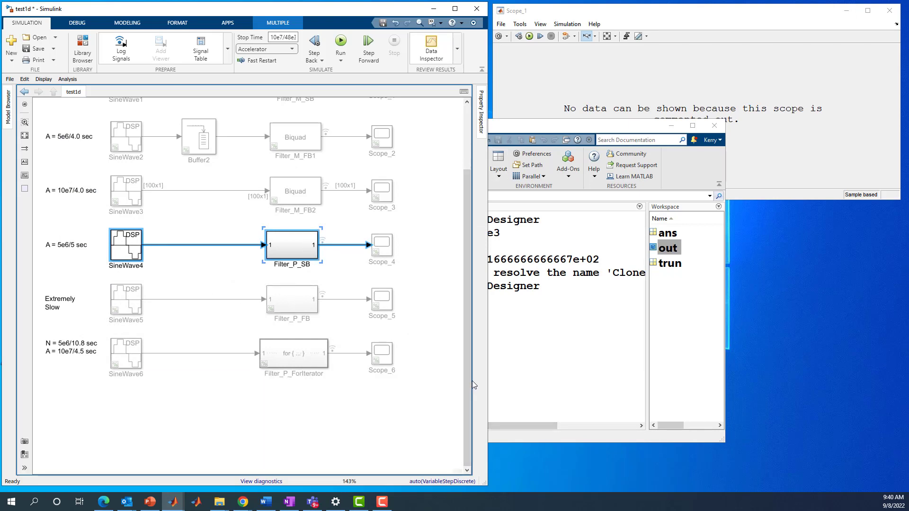
pyautogui.press('space')
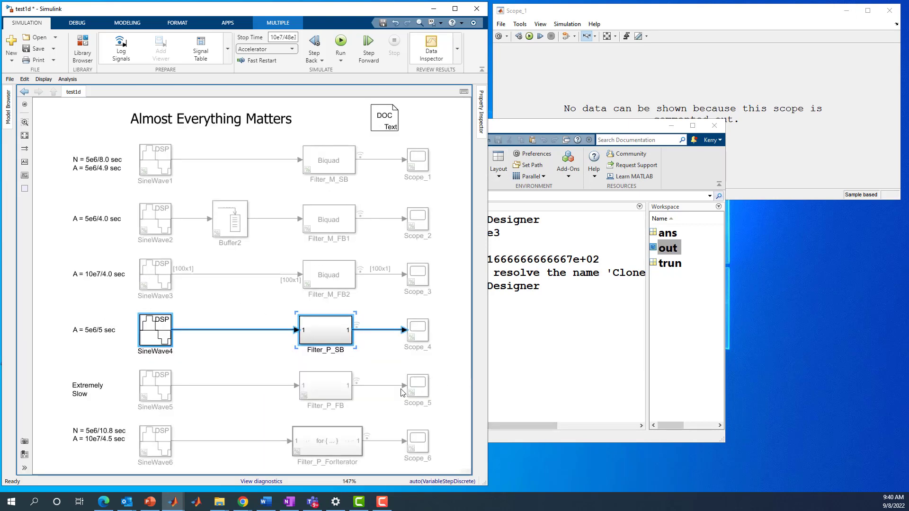
pyautogui.doubleClick(321, 335)
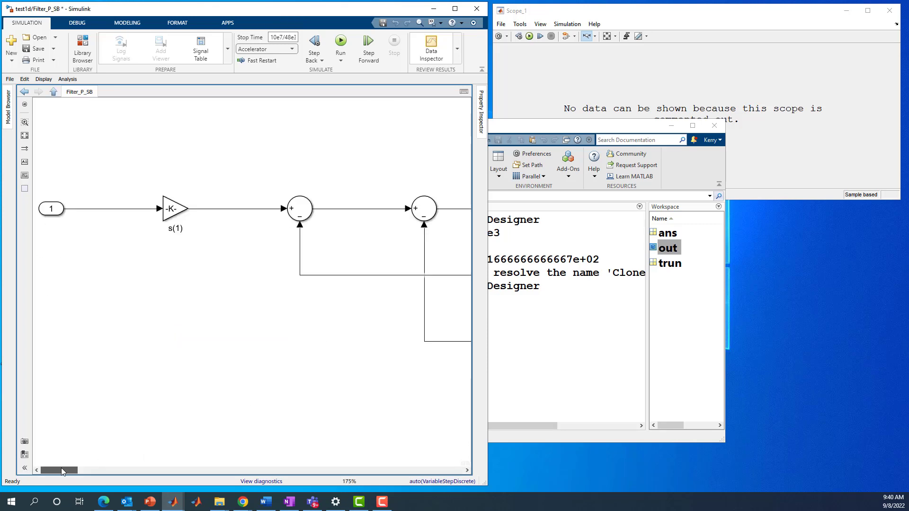
pyautogui.moveTo(61, 468); pyautogui.dragTo(181, 467)
pyautogui.click(145, 208)
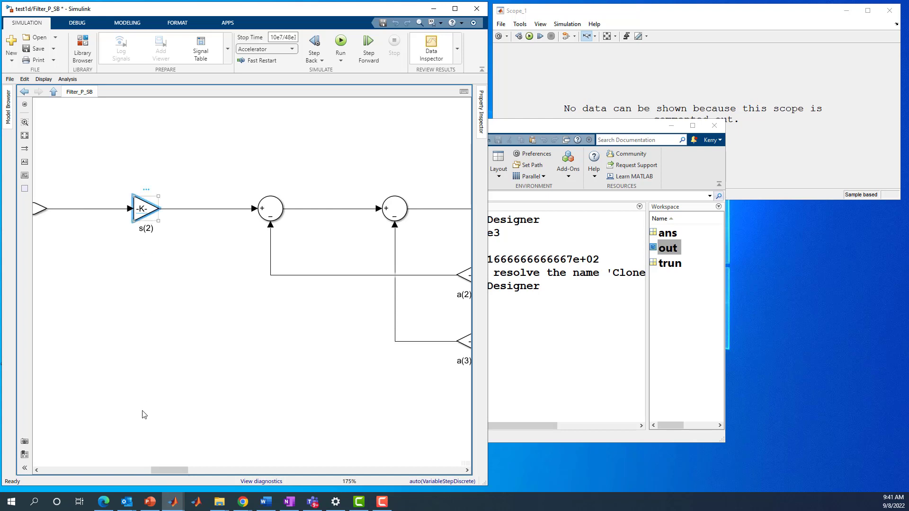
pyautogui.click(164, 466)
pyautogui.moveTo(178, 469); pyautogui.dragTo(310, 475)
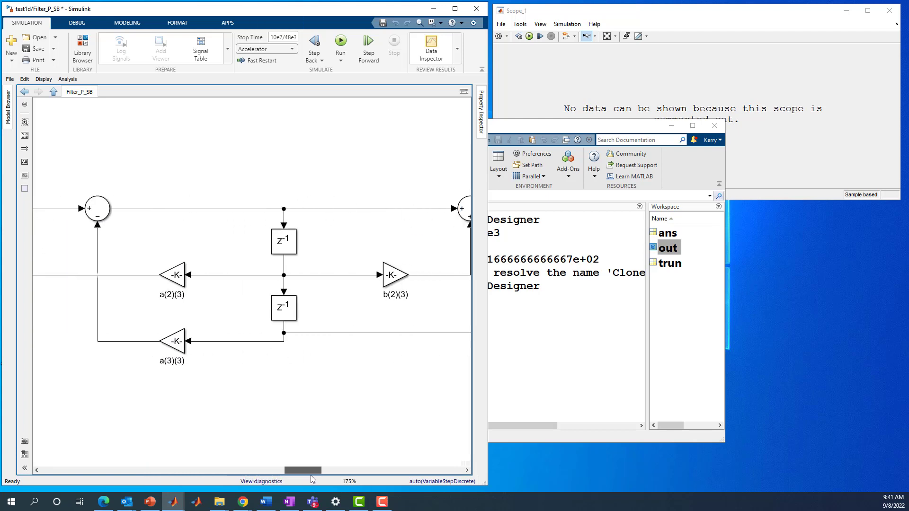
# Step: Check the parameters of a unit delay in Filter_P_SB's third section, view the output end, and return to the top-level model
pyautogui.click(288, 244)
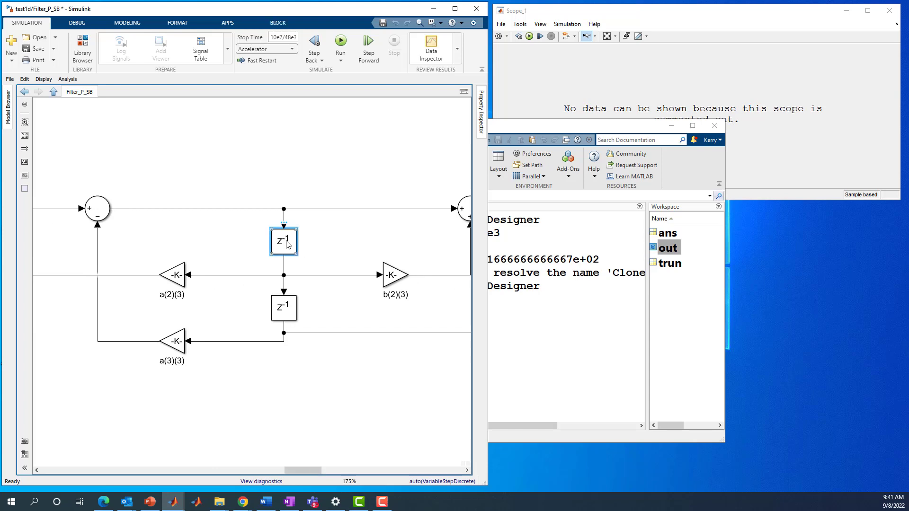
pyautogui.doubleClick(287, 244)
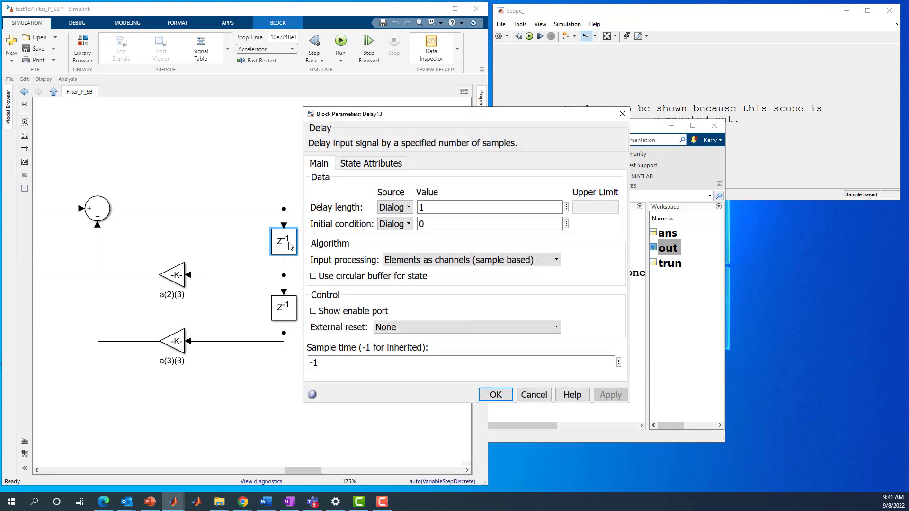
pyautogui.click(546, 397)
pyautogui.moveTo(303, 471); pyautogui.dragTo(445, 471)
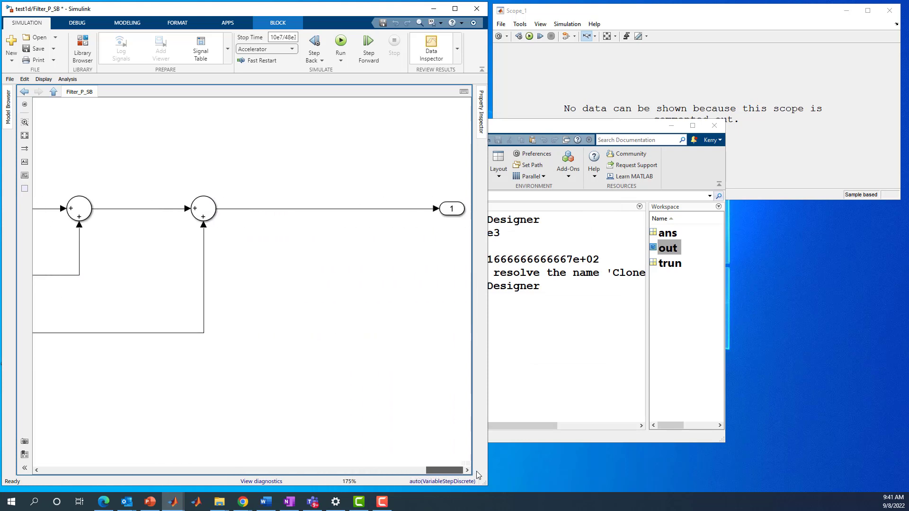
pyautogui.click(54, 92)
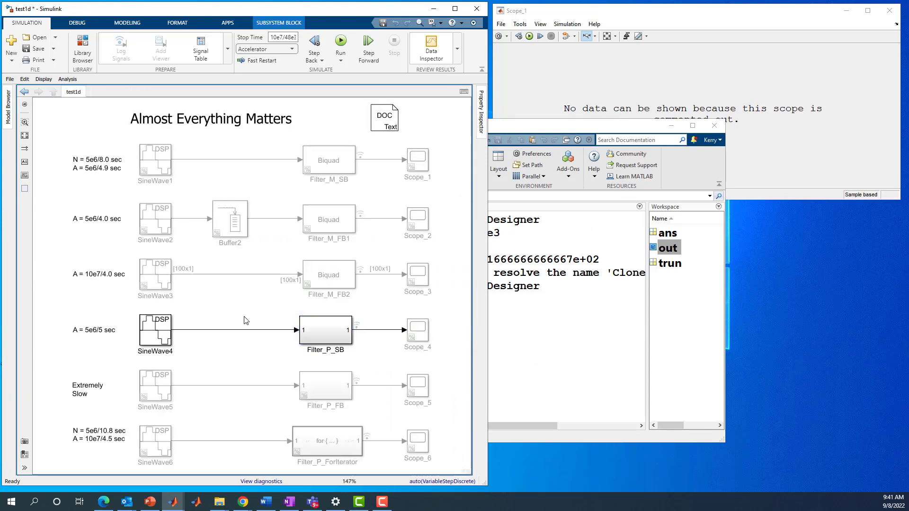
# Step: Set the simulation stop time to 5e6/48e3 and run the model with SineWave4 and Filter_P_SB active
pyautogui.click(133, 334)
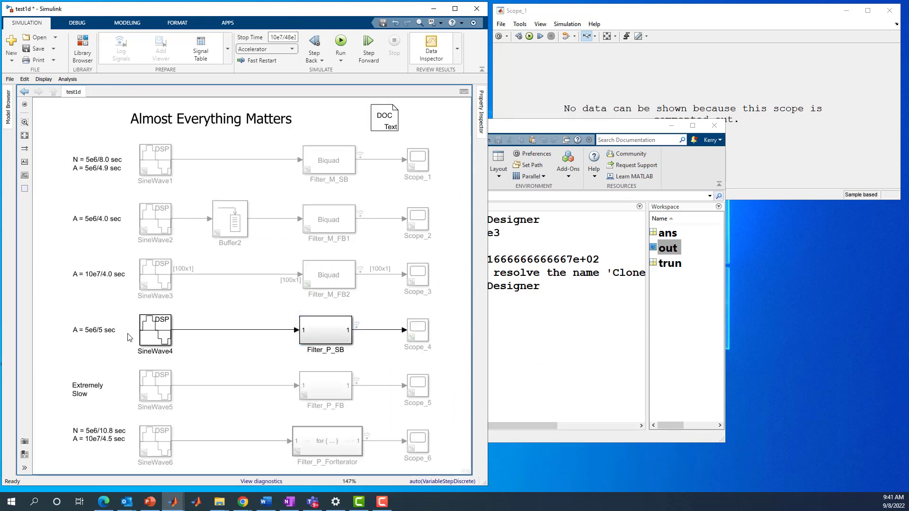
pyautogui.click(284, 39)
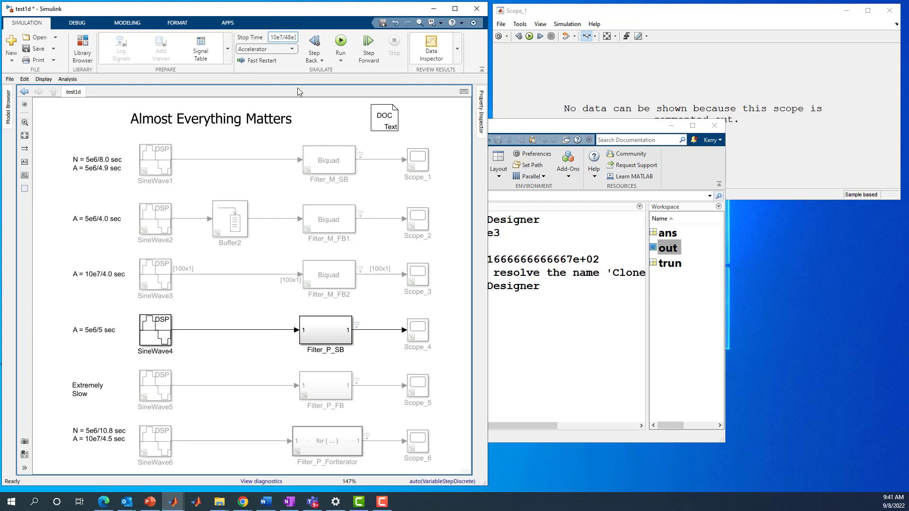
pyautogui.press('BackSpace')
pyautogui.press('BackSpace')
pyautogui.press('BackSpace')
pyautogui.press('BackSpace')
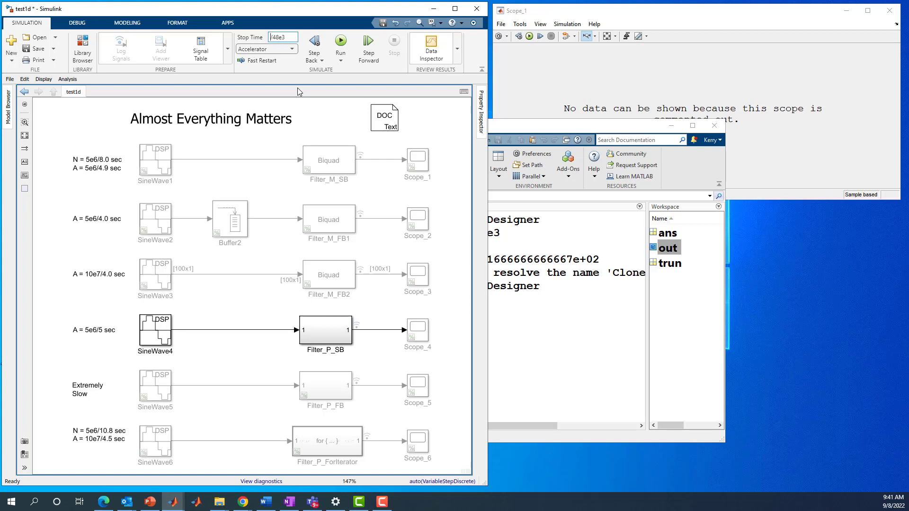
pyautogui.write('5e6')
pyautogui.click(380, 104)
pyautogui.click(341, 42)
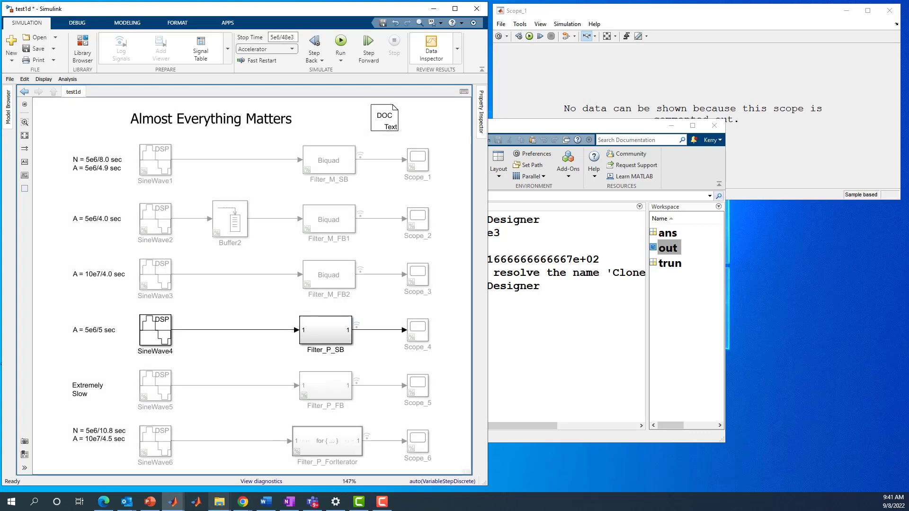
# Step: View the run-time diagnostics and update the timing annotation beside SineWave4 to read "A = 5e6/4.7 sec"
pyautogui.click(260, 481)
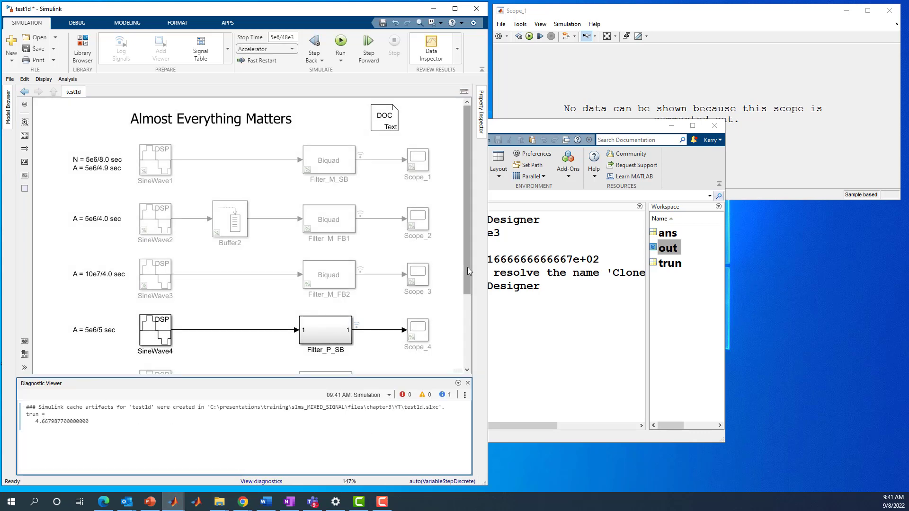
pyautogui.scroll(-3, 308, 303)
pyautogui.doubleClick(109, 273)
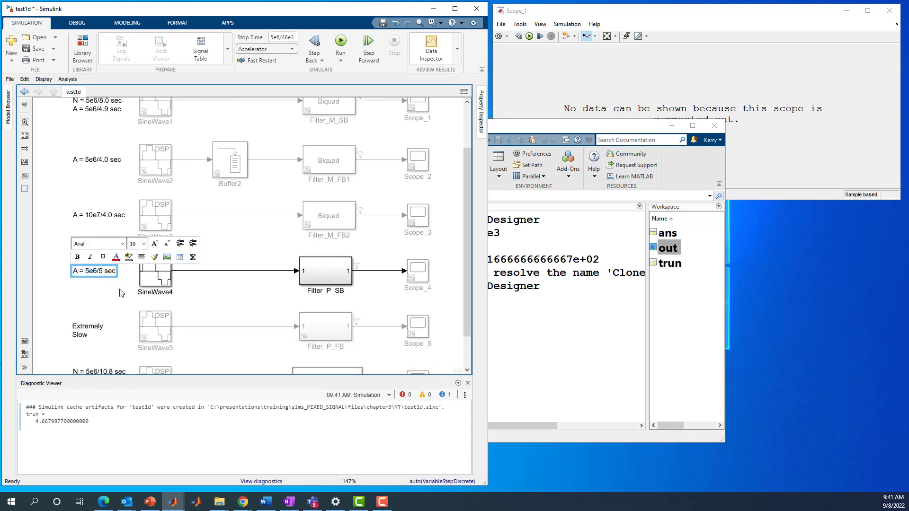
pyautogui.press('BackSpace')
pyautogui.write('4.7')
pyautogui.click(120, 293)
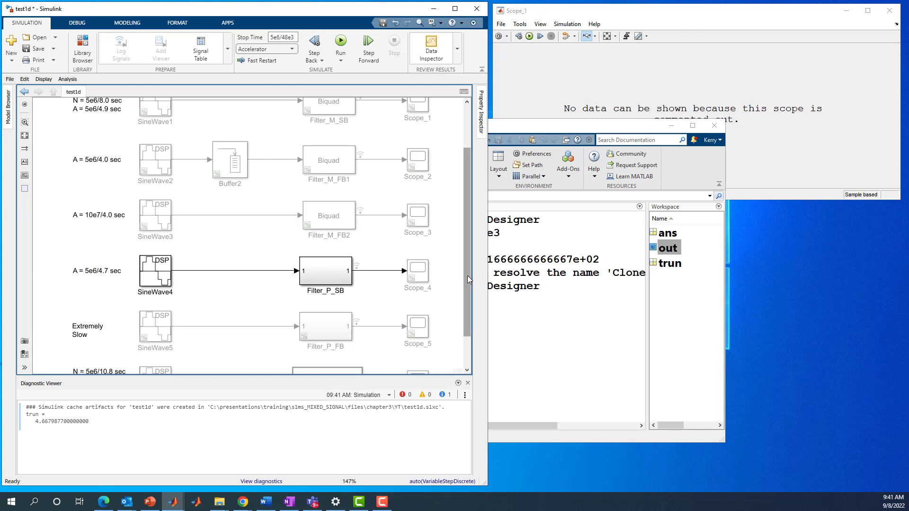
# Step: Open the Filter_P_SB subsystem, review its fourth-section gains and delays, and return to the top-level model
pyautogui.moveTo(467, 276); pyautogui.dragTo(471, 318)
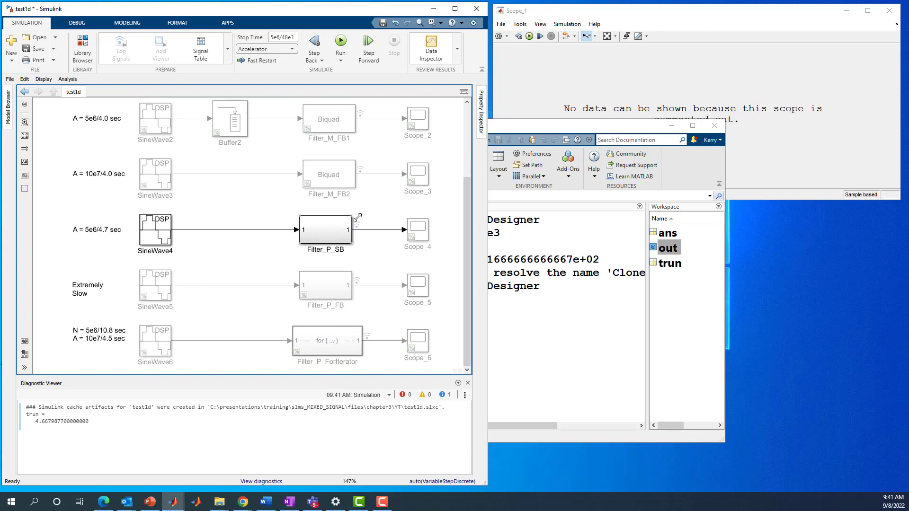
pyautogui.click(330, 139)
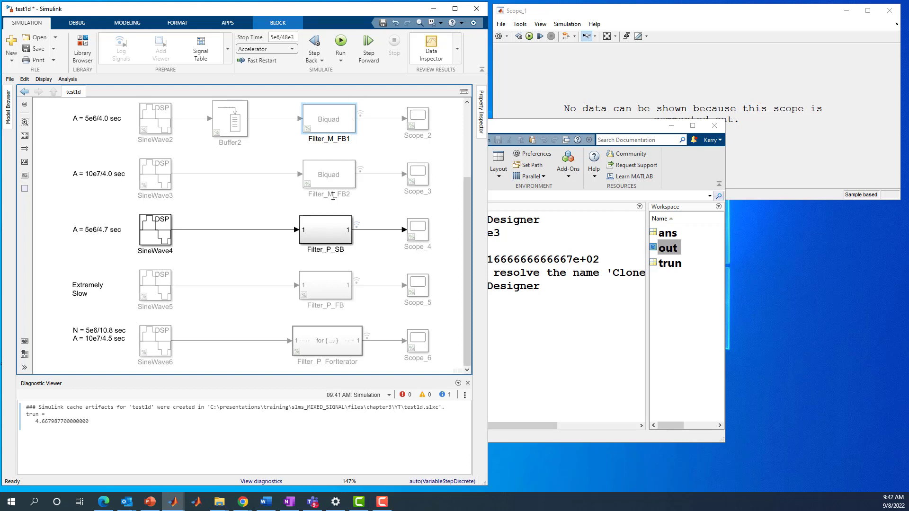
pyautogui.doubleClick(330, 237)
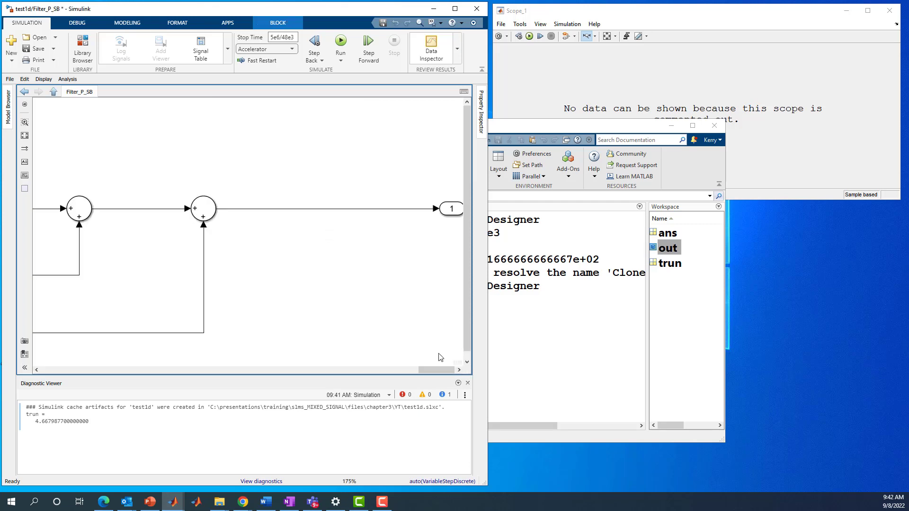
pyautogui.moveTo(438, 370); pyautogui.dragTo(391, 364)
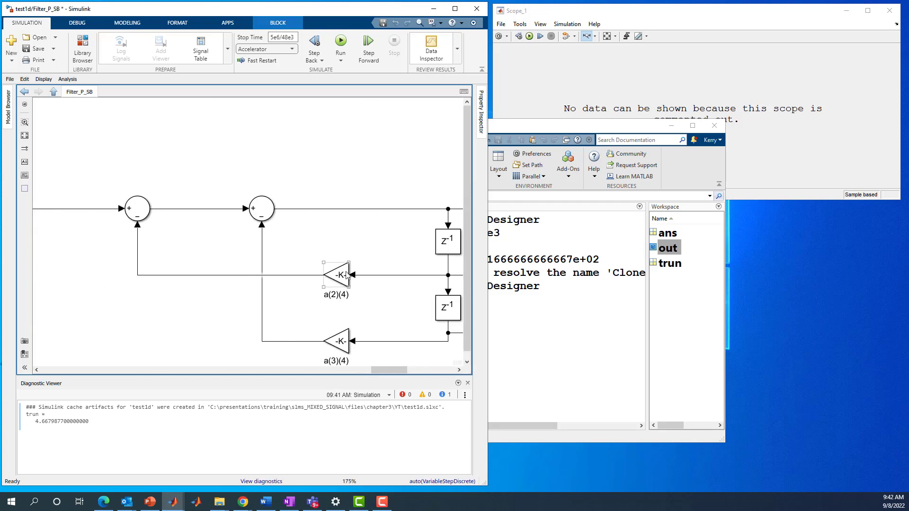
pyautogui.click(340, 273)
pyautogui.moveTo(387, 370); pyautogui.dragTo(58, 347)
pyautogui.click(54, 92)
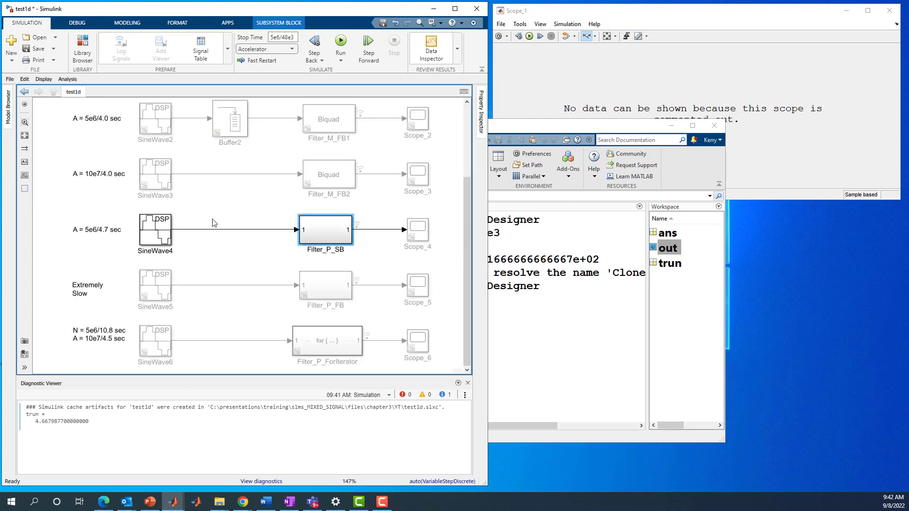
# Step: Comment out SineWave4 and Filter_P_SB, and uncomment SineWave5 and Filter_P_FB
pyautogui.moveTo(133, 213); pyautogui.dragTo(330, 250)
pyautogui.rightClick(325, 228)
pyautogui.click(357, 272)
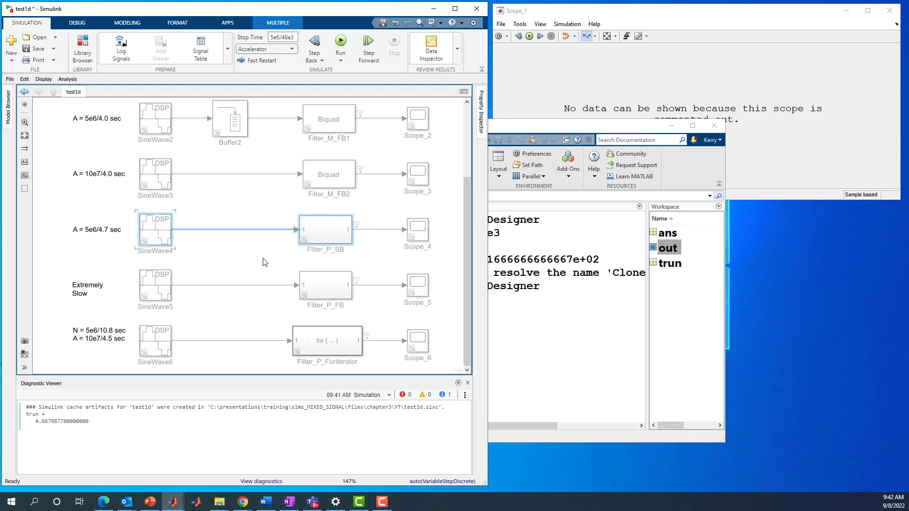
pyautogui.click(255, 258)
pyautogui.moveTo(130, 263); pyautogui.dragTo(307, 307)
pyautogui.rightClick(327, 289)
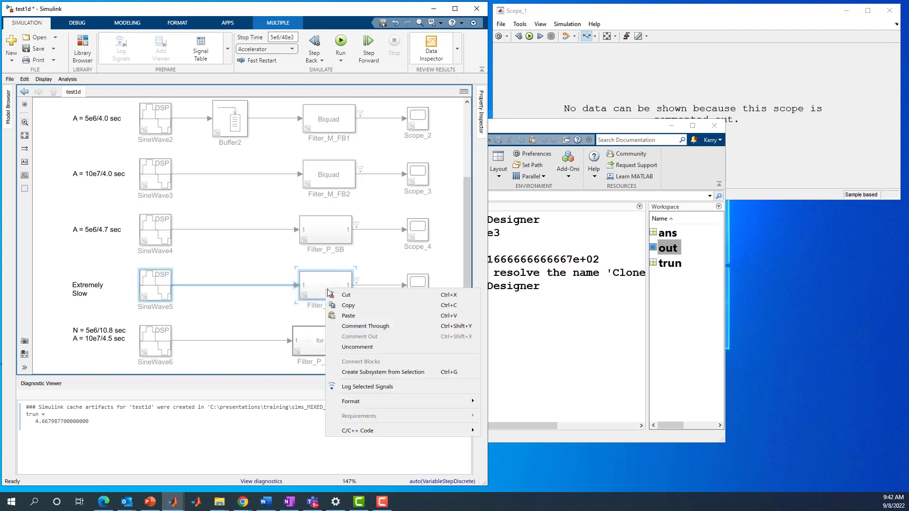
pyautogui.click(356, 347)
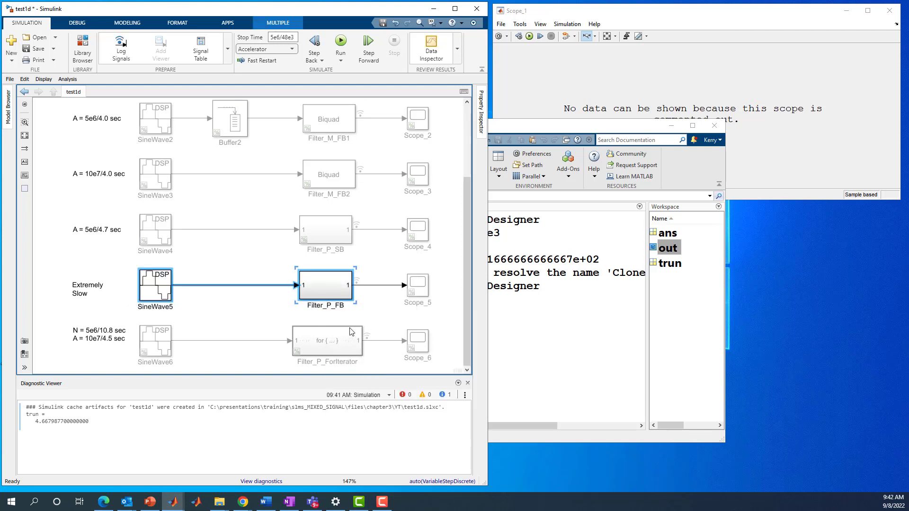
# Step: Open the Filter_P_FB subsystem, check the input processing setting of its second-section Delay4 block, and return to the top-level model
pyautogui.doubleClick(329, 289)
pyautogui.click(249, 256)
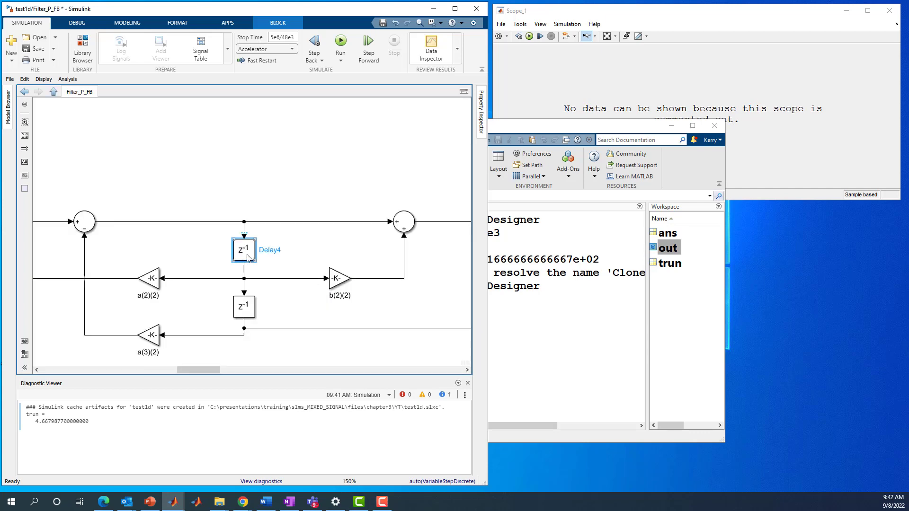
pyautogui.doubleClick(247, 257)
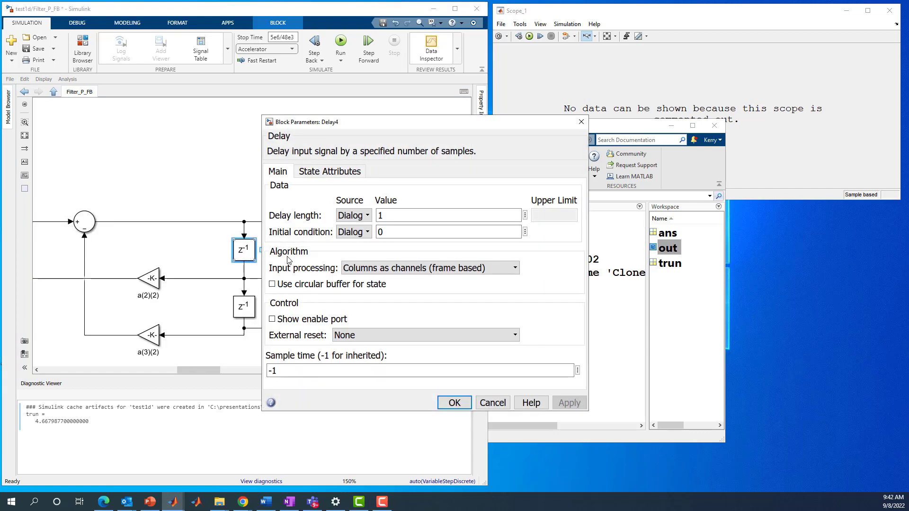
pyautogui.click(455, 403)
pyautogui.click(54, 91)
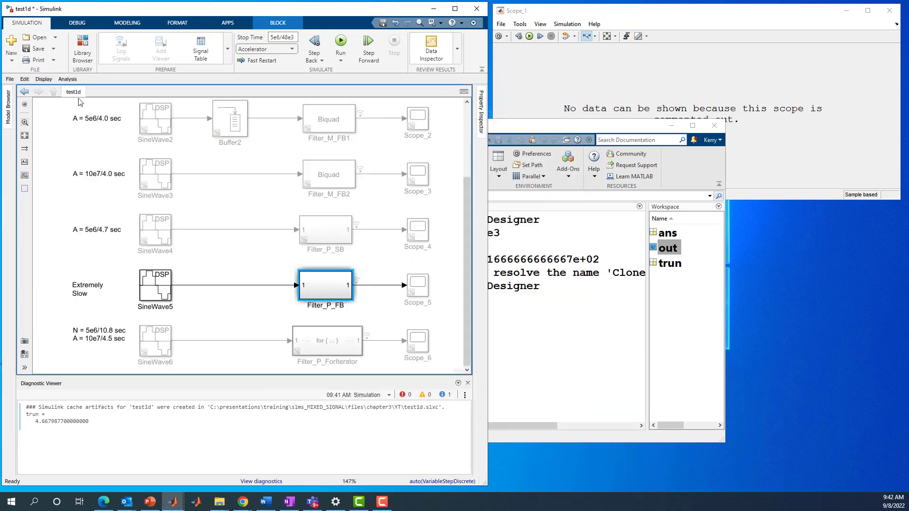
# Step: Uncomment Scope_5 temporarily to check the input processing in its configuration properties, and comment it out again
pyautogui.click(419, 284)
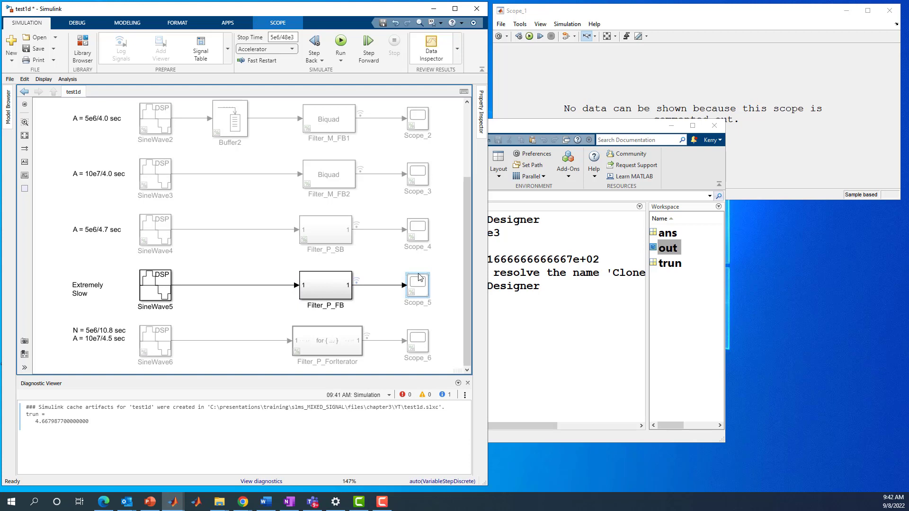
pyautogui.rightClick(420, 284)
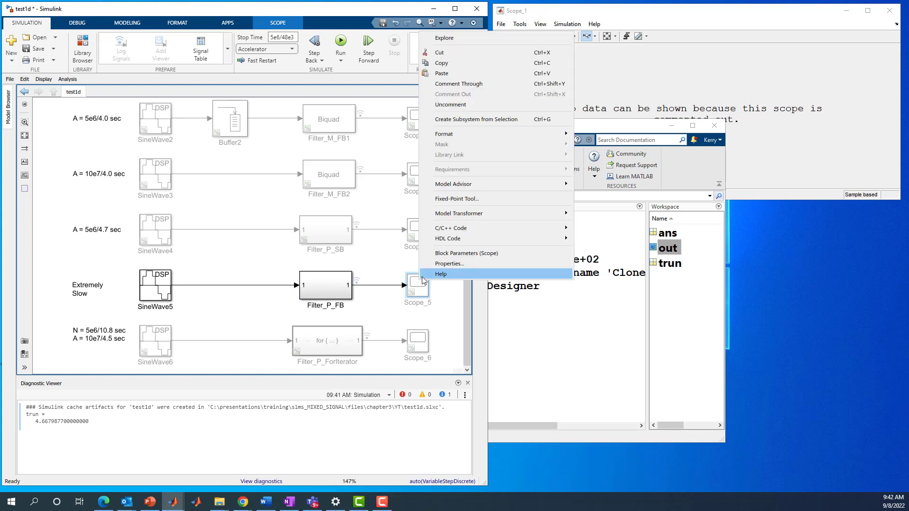
pyautogui.click(448, 97)
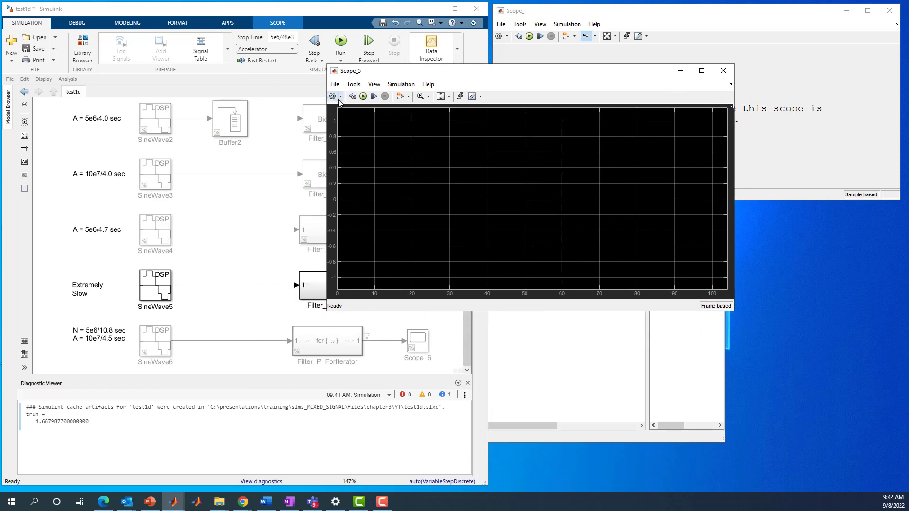
pyautogui.click(333, 97)
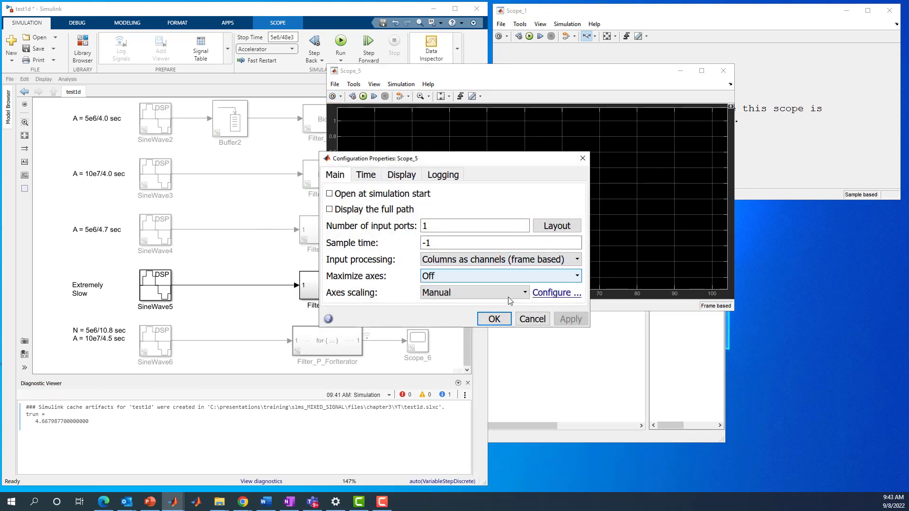
pyautogui.click(494, 318)
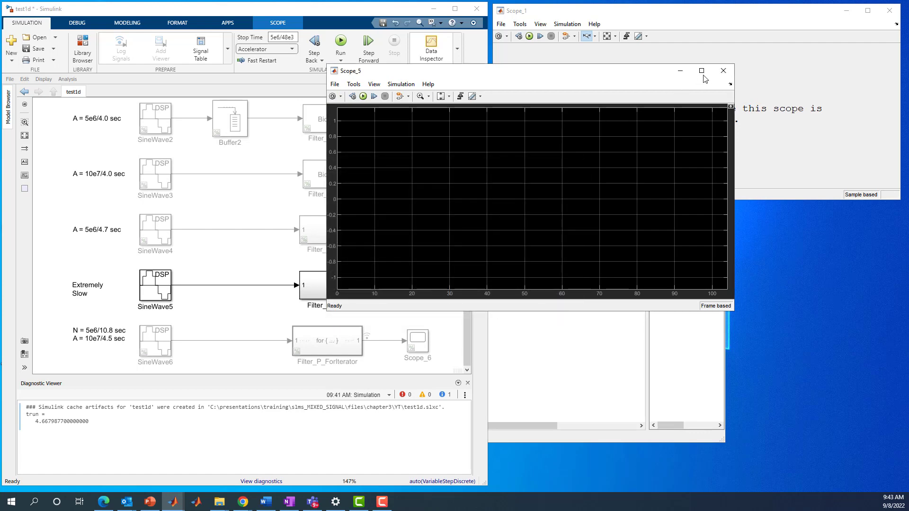
pyautogui.click(723, 71)
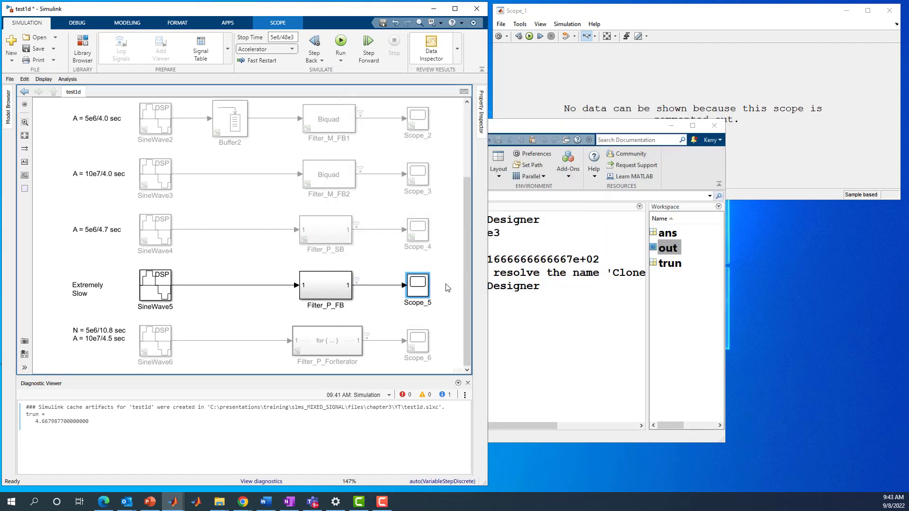
pyautogui.rightClick(418, 292)
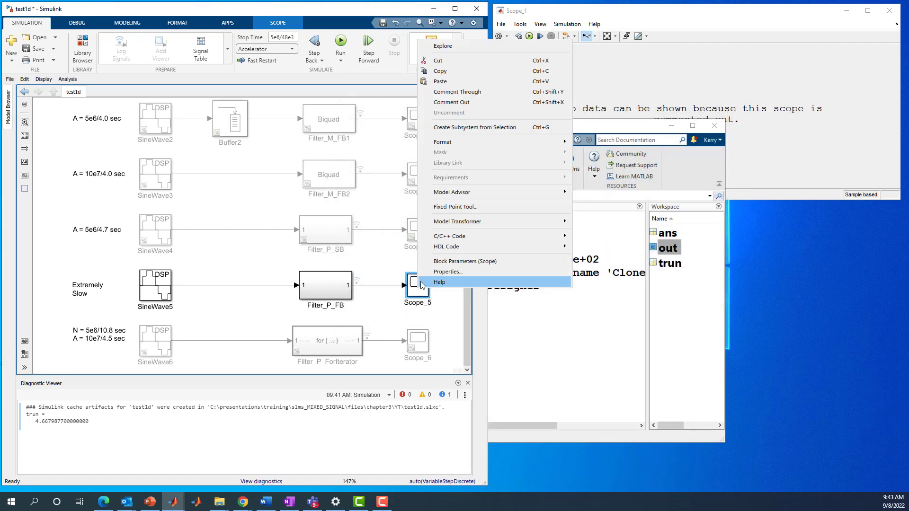
pyautogui.click(445, 104)
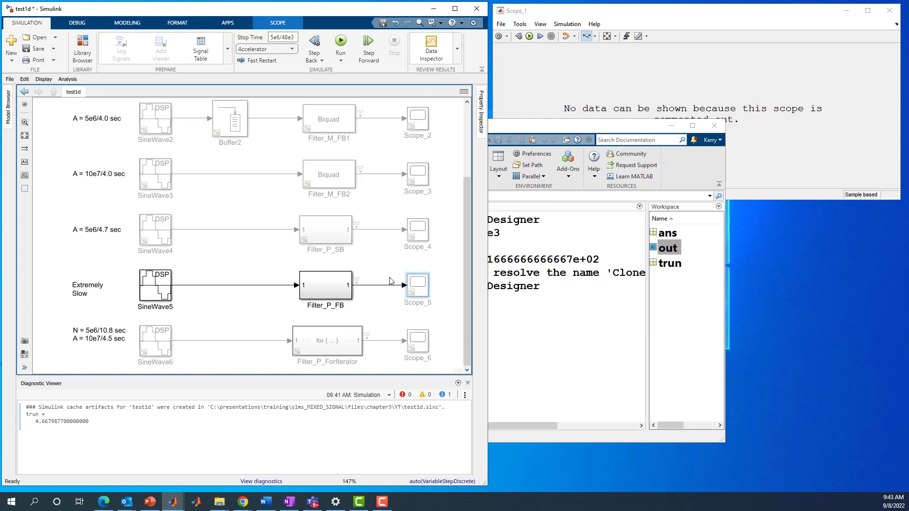
# Step: Check the samples per frame in SineWave5's block parameters and close the dialog
pyautogui.doubleClick(157, 290)
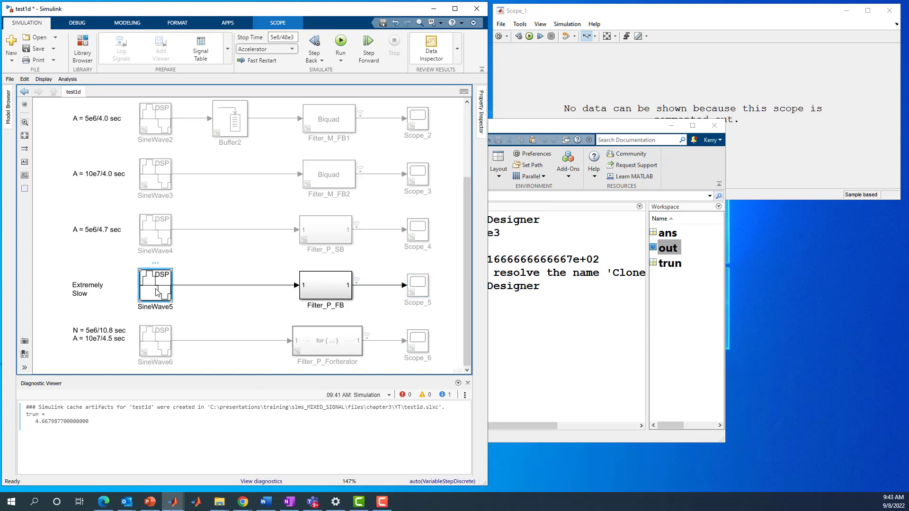
pyautogui.doubleClick(271, 375)
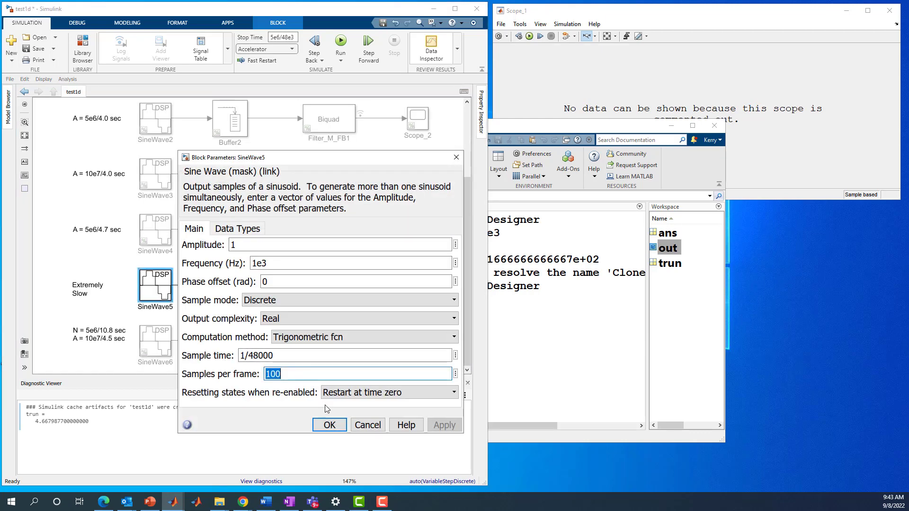
pyautogui.click(327, 426)
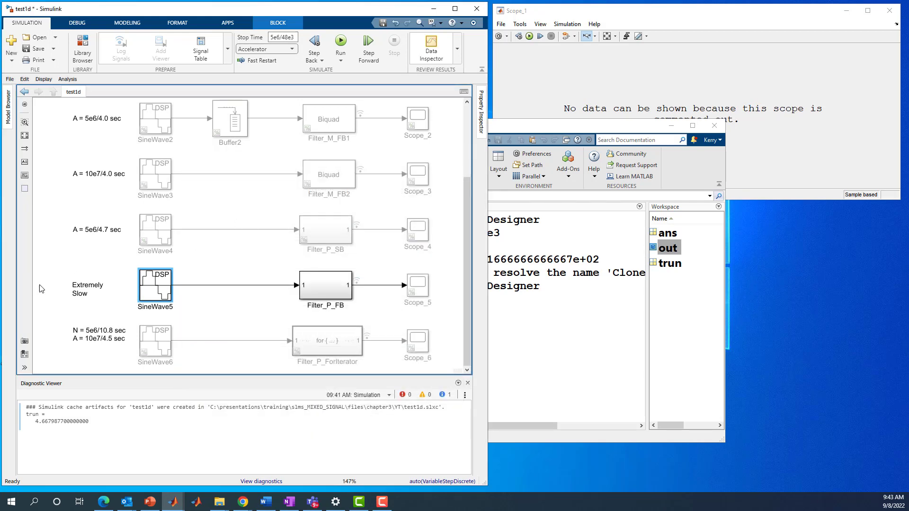
pyautogui.click(85, 291)
pyautogui.click(88, 292)
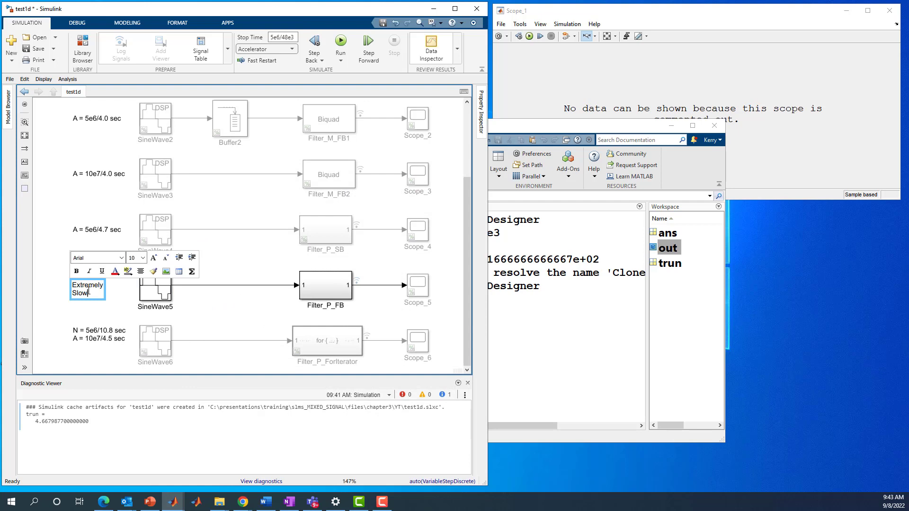
pyautogui.click(46, 257)
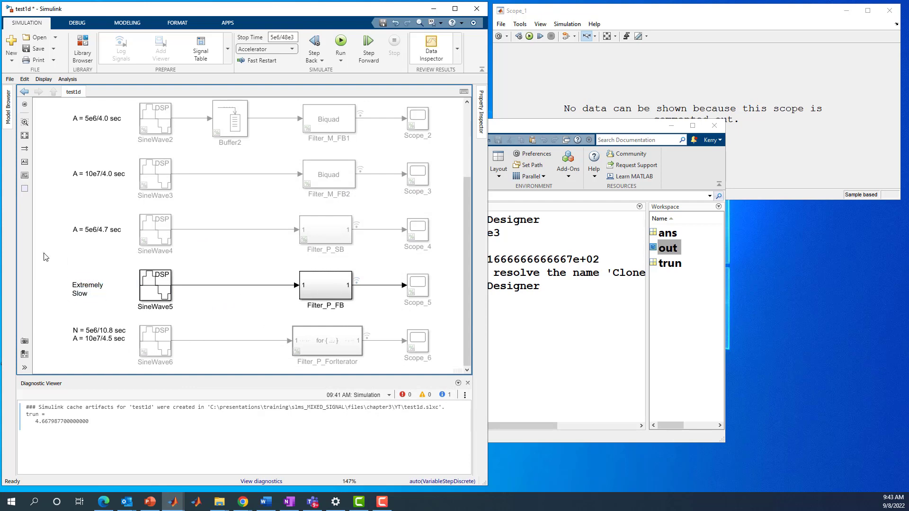
# Step: Run the model with SineWave5 and Filter_P_FB active, stop it early, and review the algebraic loop messages and run time in the diagnostics
pyautogui.click(341, 42)
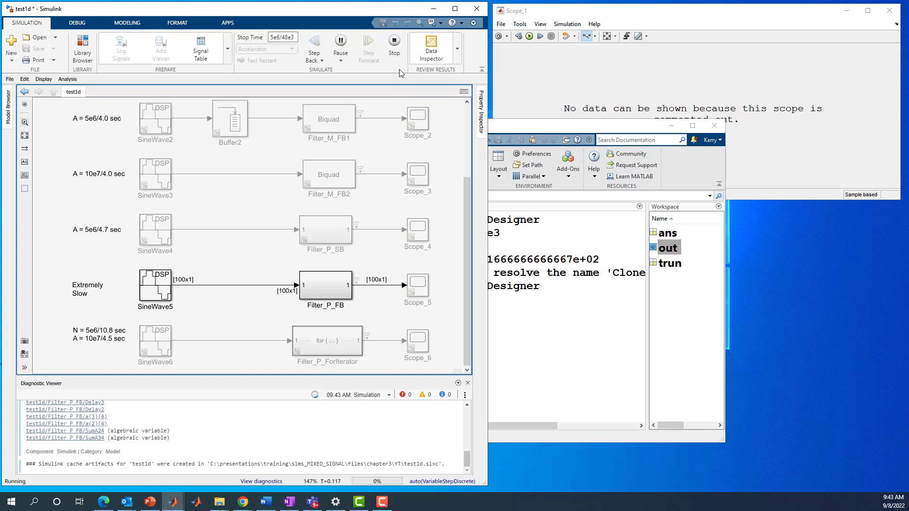
pyautogui.click(394, 43)
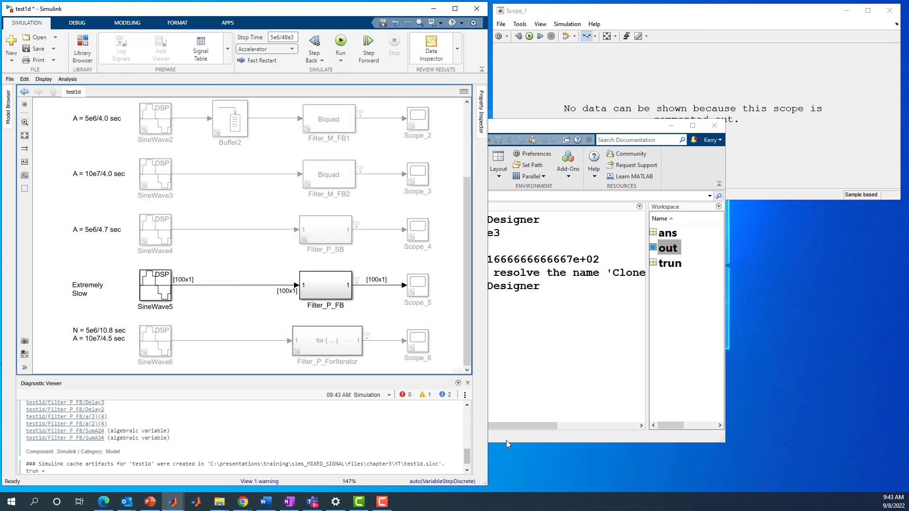
pyautogui.moveTo(467, 455); pyautogui.dragTo(468, 416)
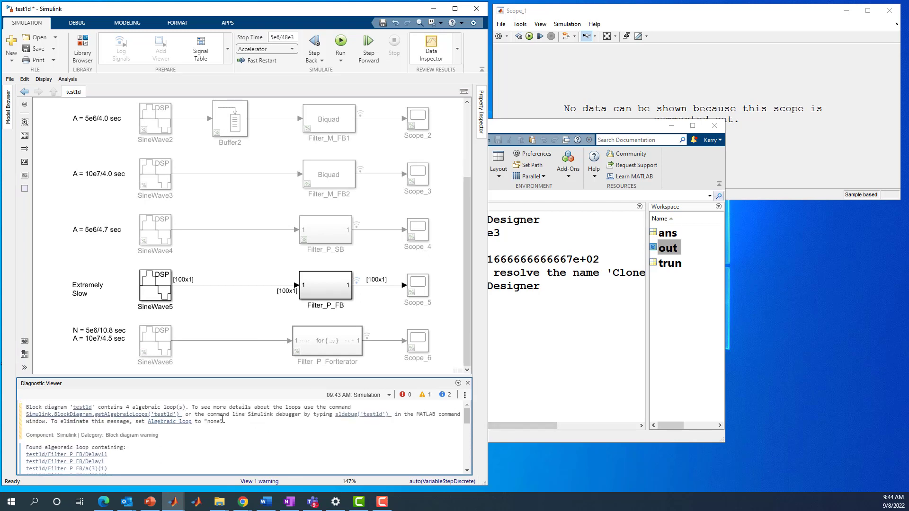
pyautogui.click(325, 280)
pyautogui.moveTo(467, 416); pyautogui.dragTo(476, 470)
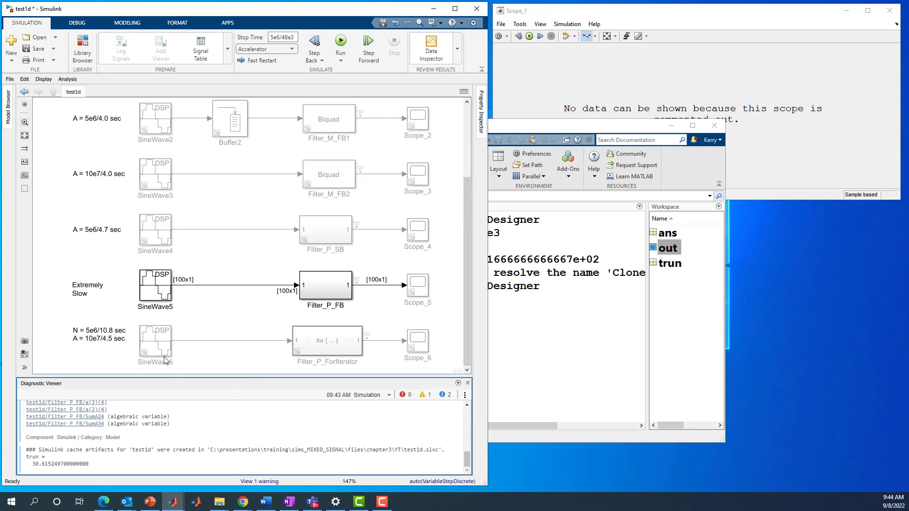
# Step: Comment out SineWave5 and Filter_P_FB, and uncomment SineWave6 and Filter_P_ForIterator
pyautogui.moveTo(118, 260); pyautogui.dragTo(345, 308)
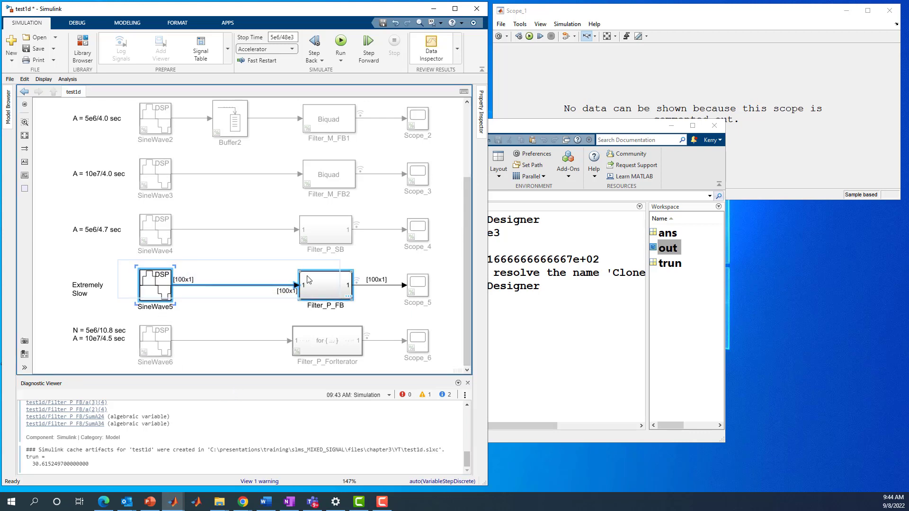
pyautogui.rightClick(308, 277)
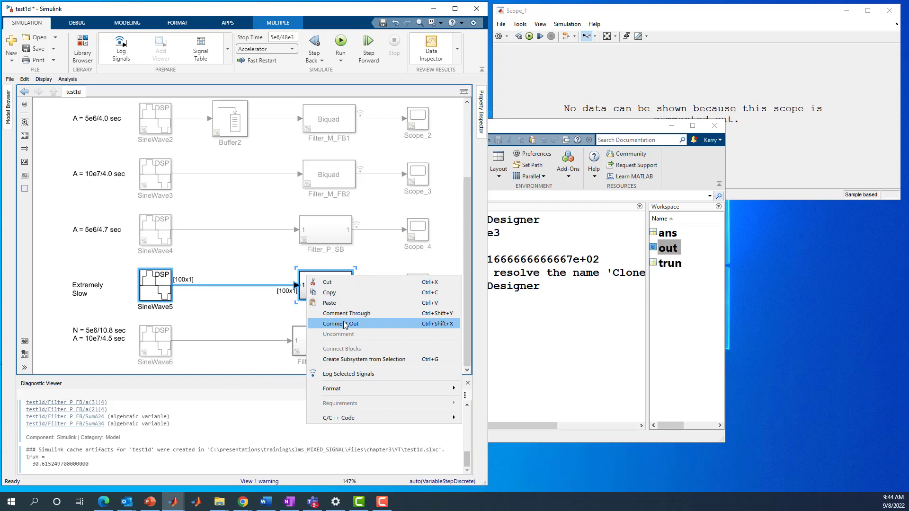
pyautogui.click(343, 323)
pyautogui.click(252, 320)
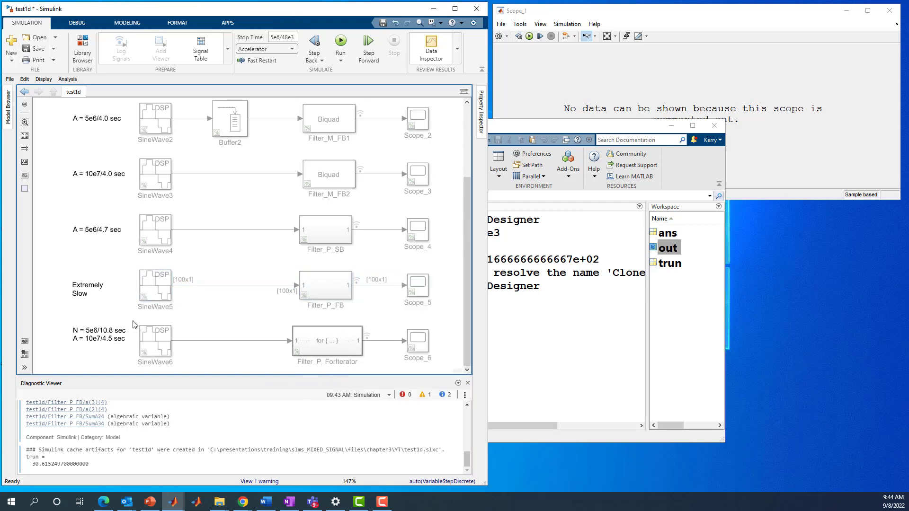
pyautogui.moveTo(133, 323); pyautogui.dragTo(352, 319)
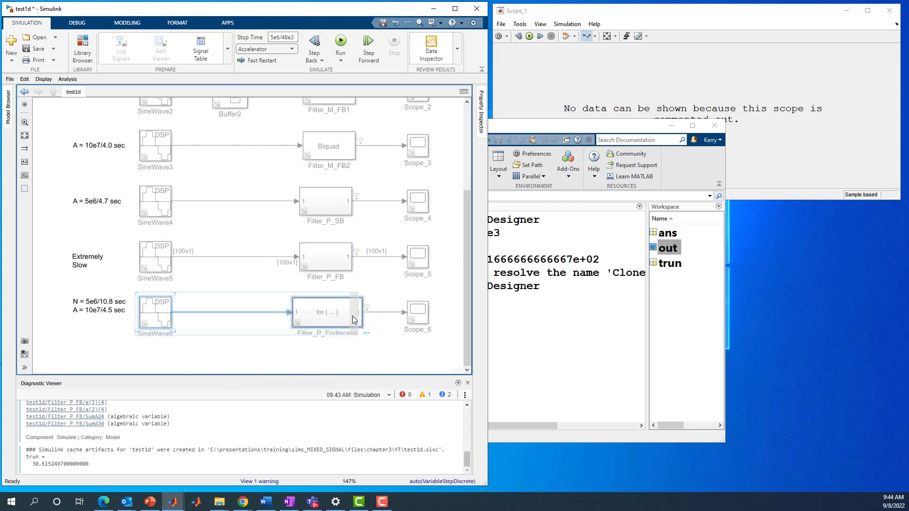
pyautogui.rightClick(352, 318)
pyautogui.click(365, 369)
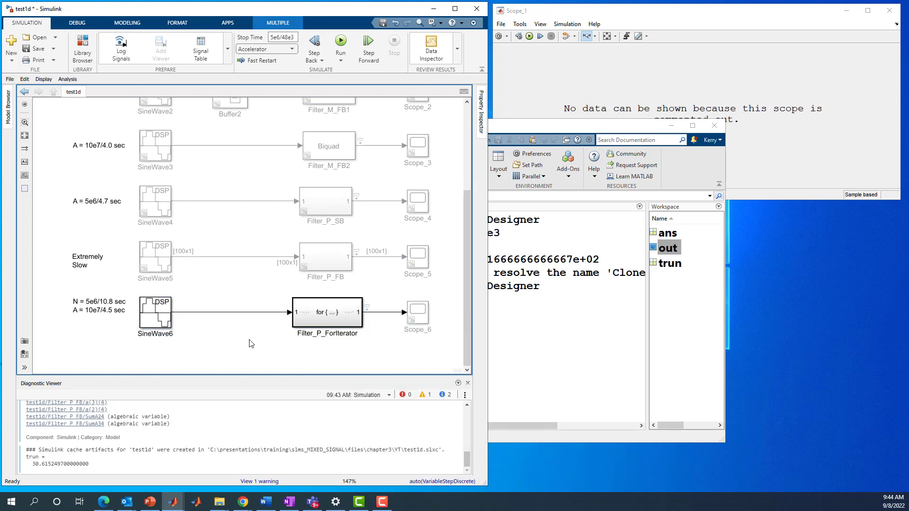
pyautogui.click(251, 344)
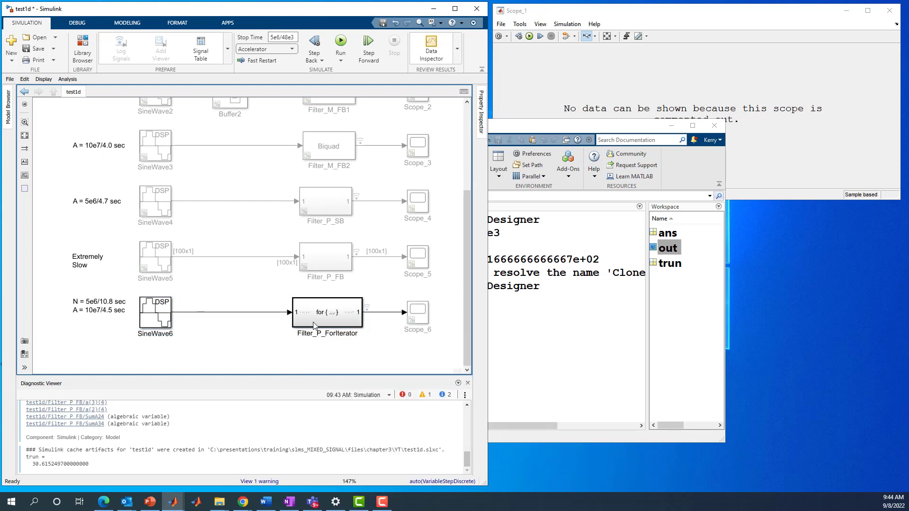
# Step: Open the Filter_P_ForIterator subsystem and examine the For Iterator block and the input signal feeding the selector
pyautogui.doubleClick(340, 319)
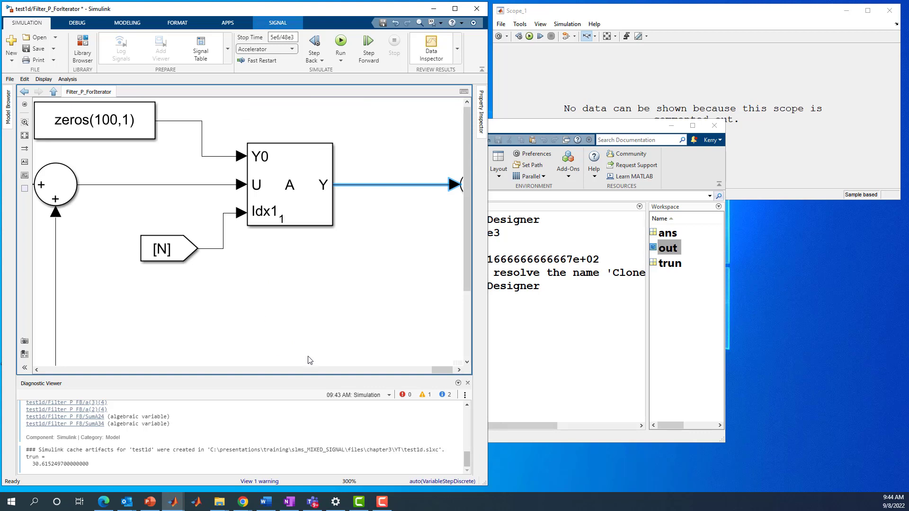
pyautogui.moveTo(442, 370); pyautogui.dragTo(52, 369)
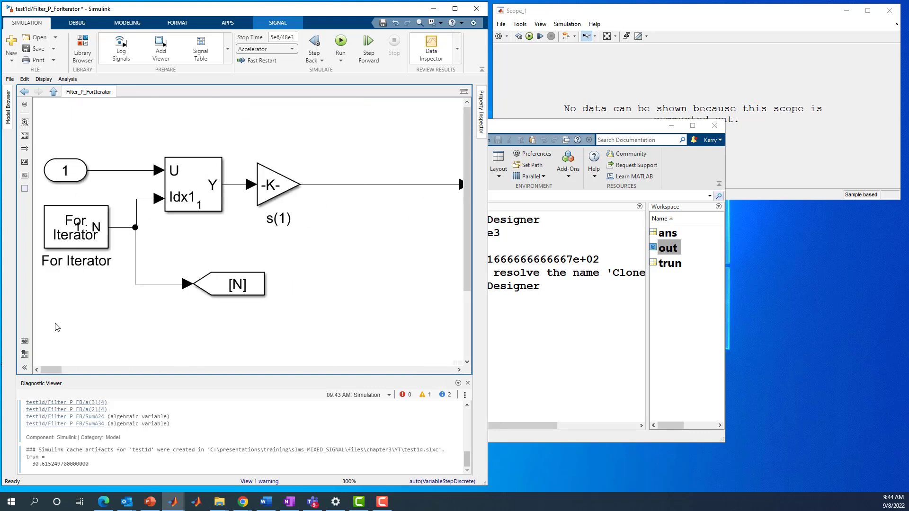
pyautogui.click(83, 236)
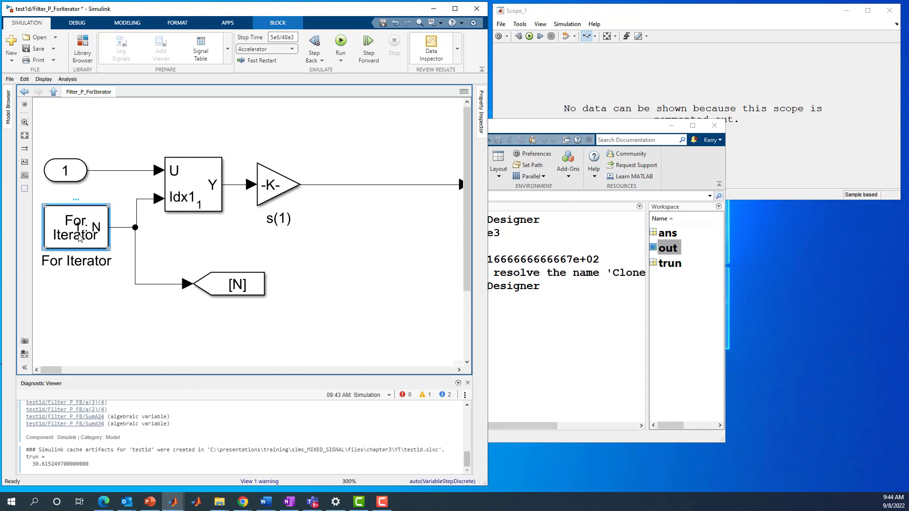
pyautogui.click(122, 173)
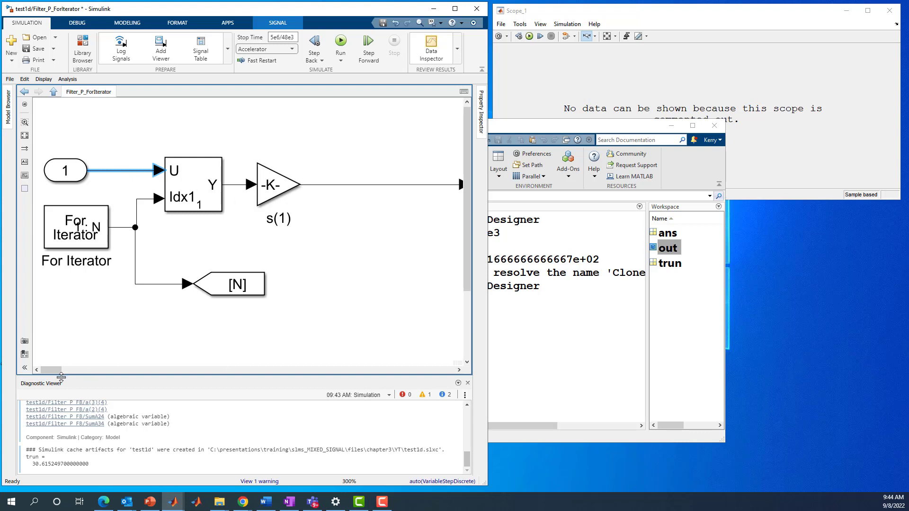
# Step: Examine the Assignment block with its [N] index input and zeros(100,1) constant, and return to the top level of test1d
pyautogui.moveTo(55, 373); pyautogui.dragTo(431, 382)
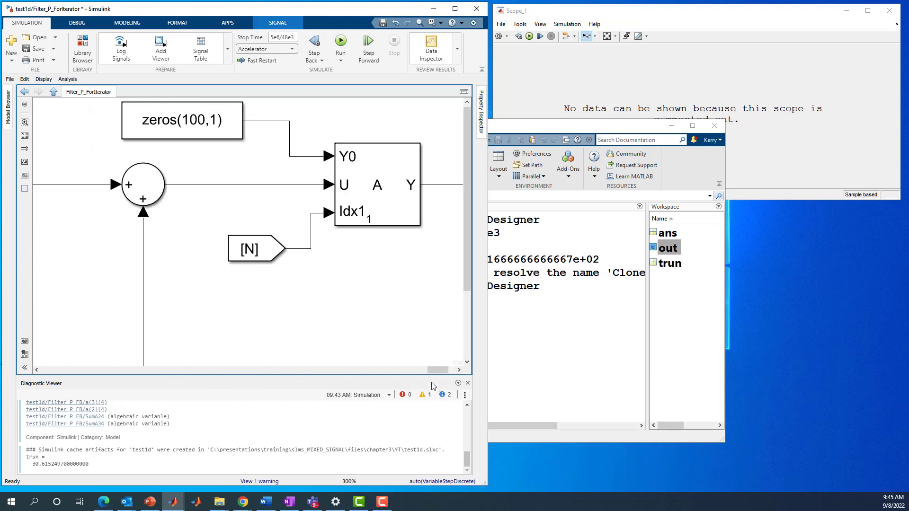
pyautogui.click(369, 215)
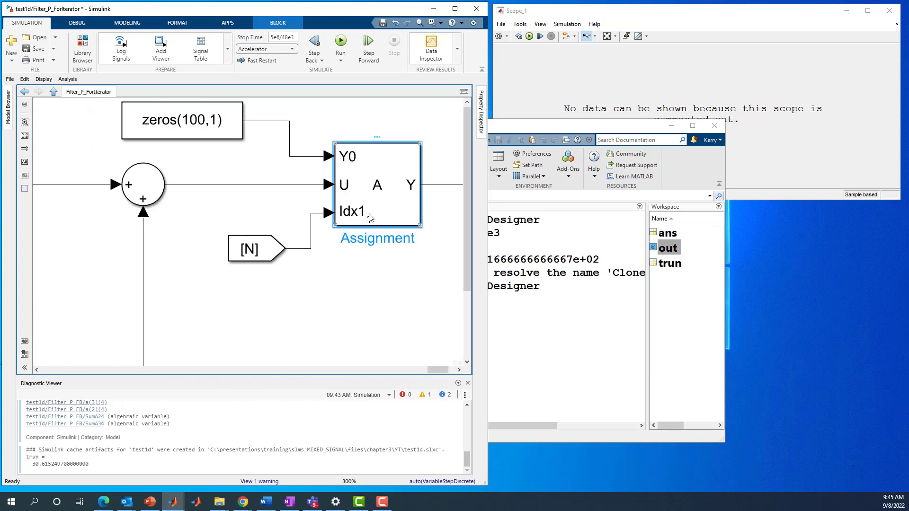
pyautogui.click(283, 247)
pyautogui.click(298, 248)
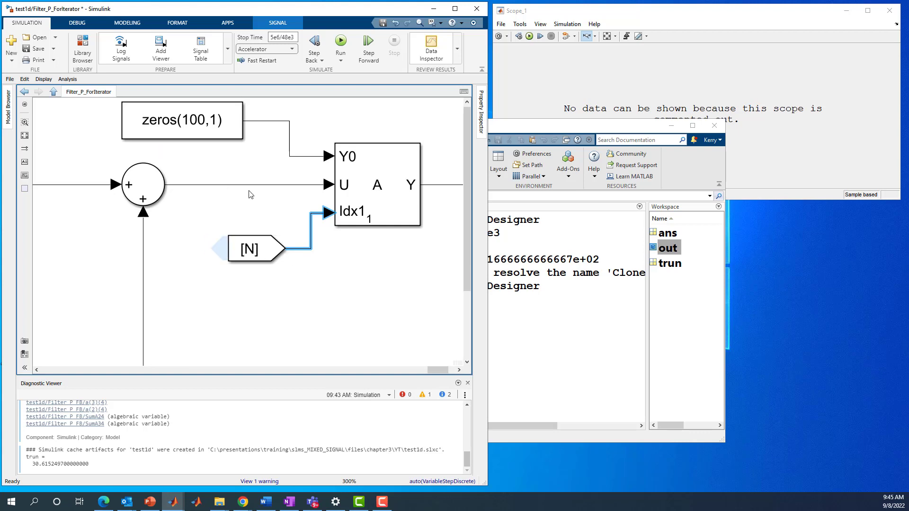
pyautogui.click(216, 135)
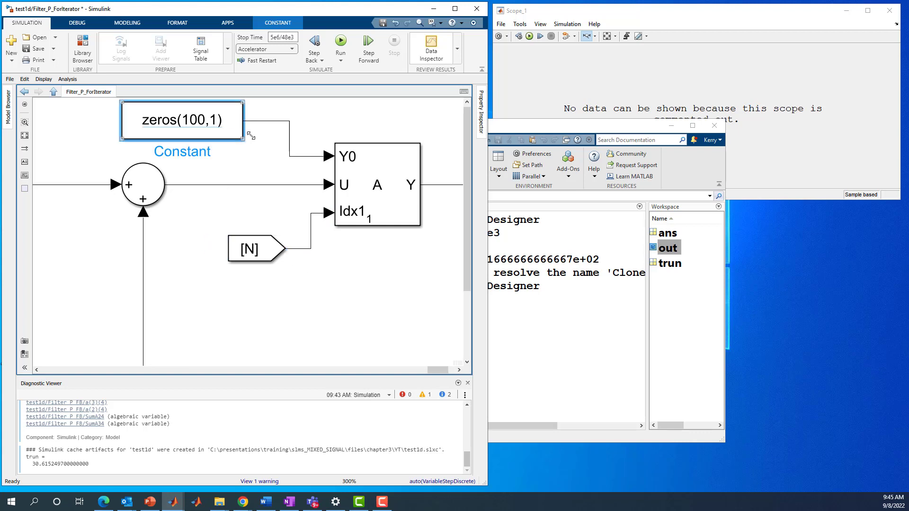
pyautogui.click(54, 94)
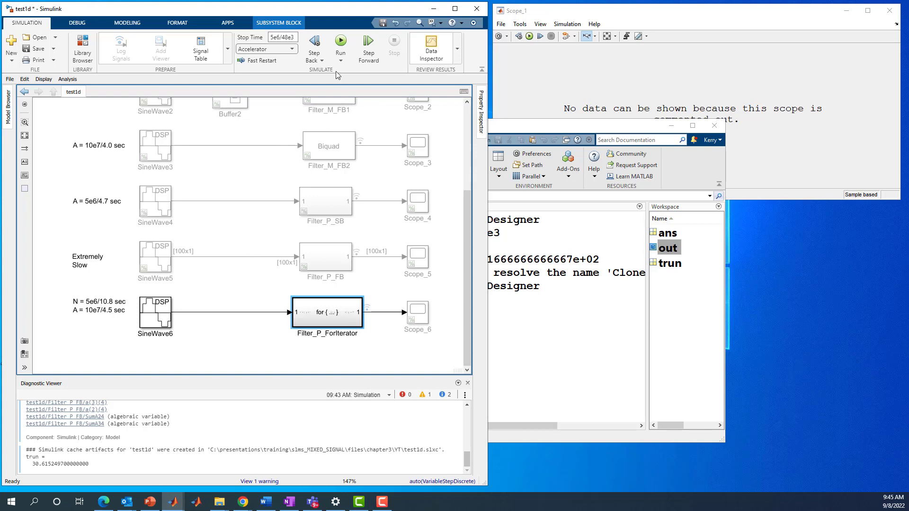
# Step: Run the model with SineWave6 and Filter_P_ForIterator active, check the run time, and close the diagnostics to review the timing notes
pyautogui.click(340, 42)
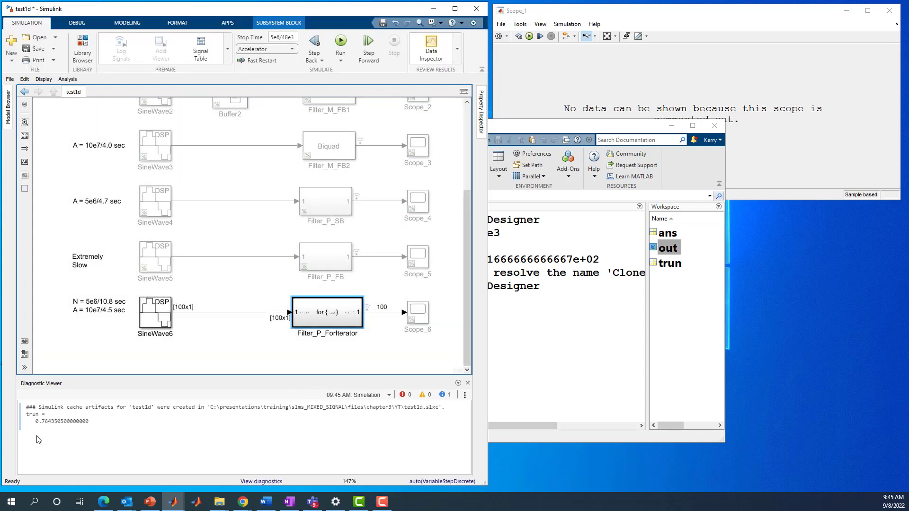
pyautogui.click(282, 37)
pyautogui.click(283, 38)
pyautogui.scroll(5, 458, 208)
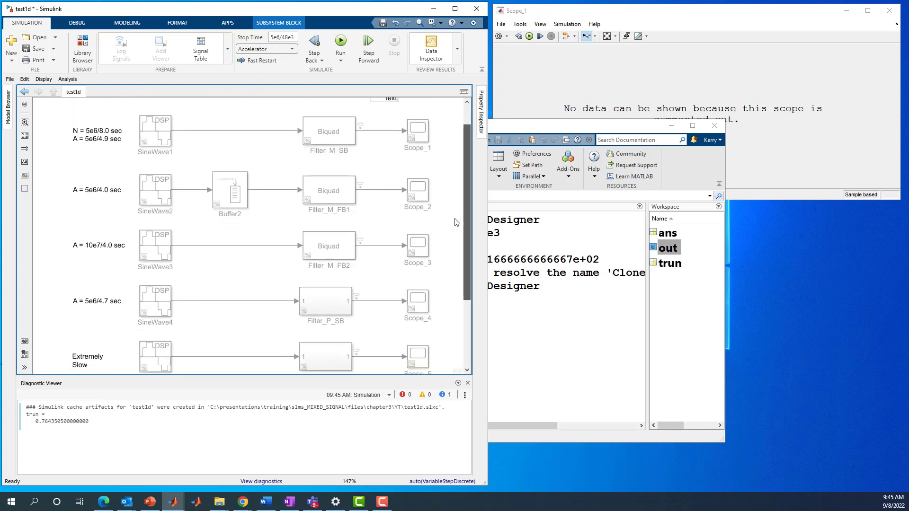
pyautogui.click(468, 383)
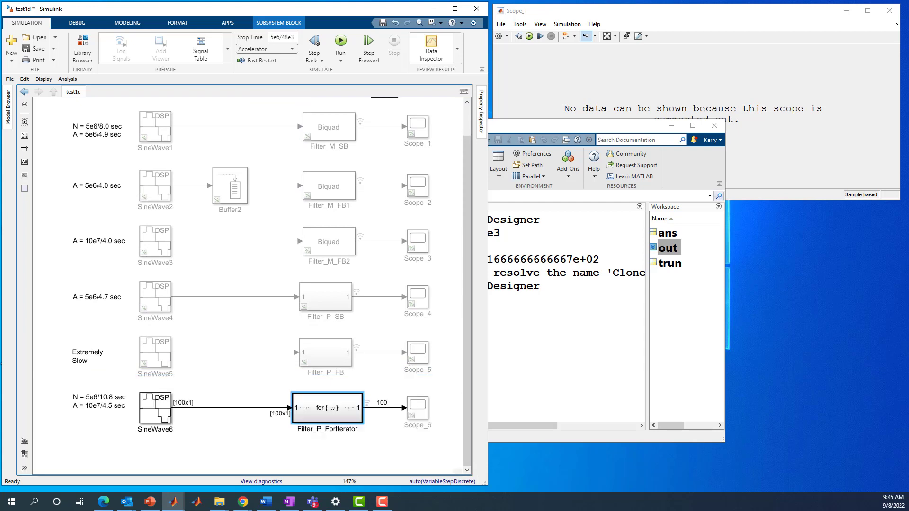
pyautogui.click(97, 297)
pyautogui.click(109, 265)
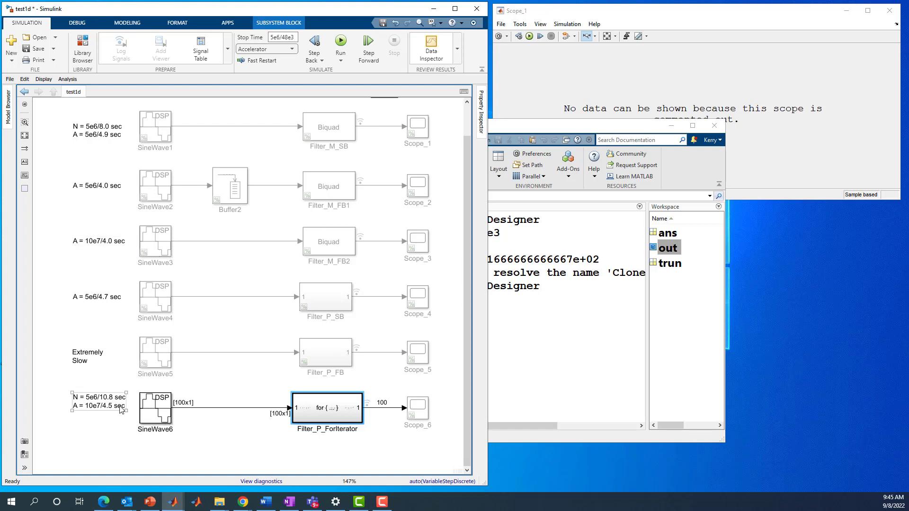
# Step: Set the stop time to 10e7/48e3, rerun the model, and compare the run time in the diagnostics with the note beside SineWave6
pyautogui.click(279, 37)
pyautogui.press('BackSpace')
pyautogui.press('BackSpace')
pyautogui.press('BackSpace')
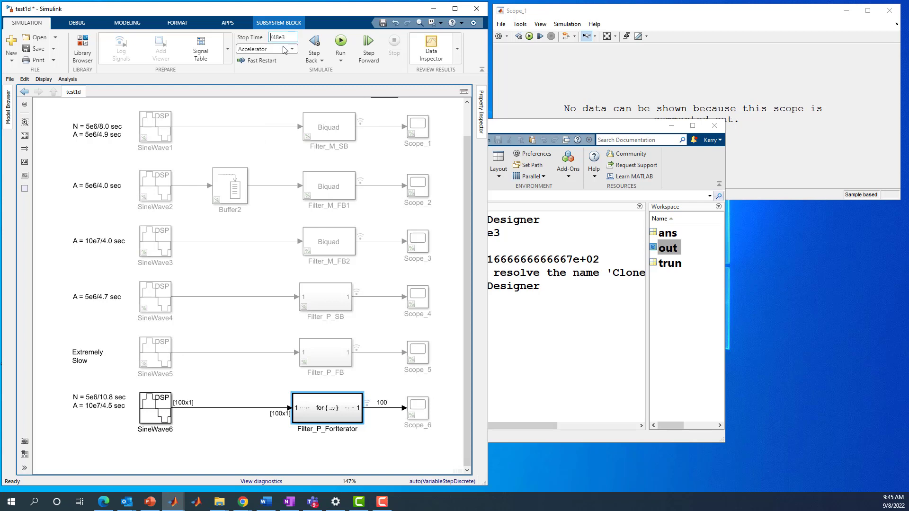
pyautogui.write('10e7')
pyautogui.click(341, 42)
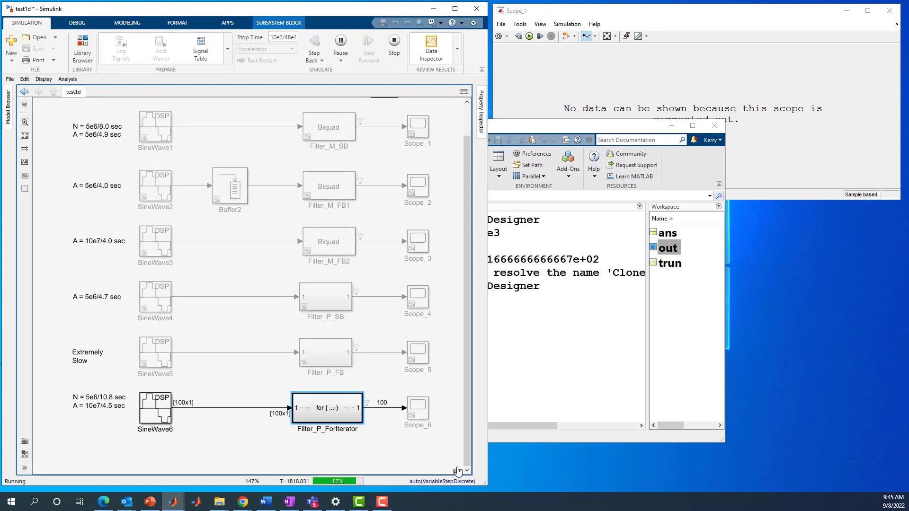
pyautogui.click(261, 482)
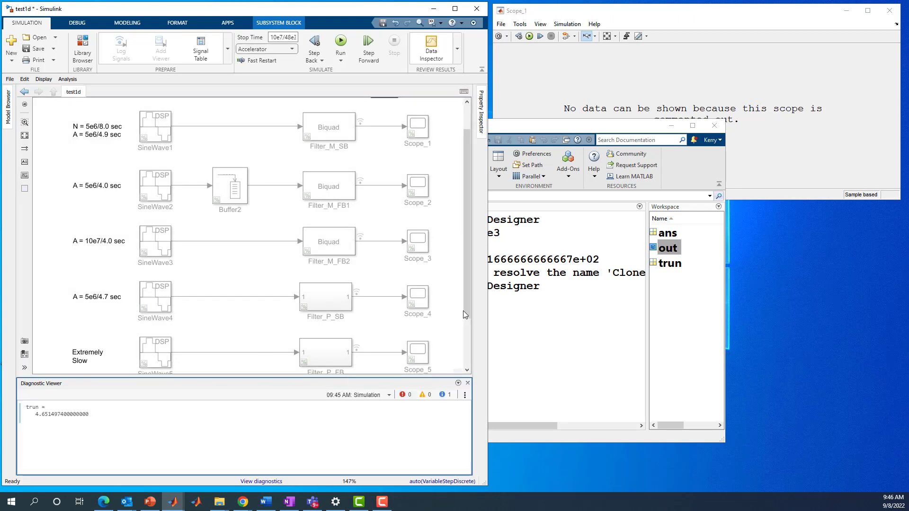
pyautogui.scroll(-3, 465, 311)
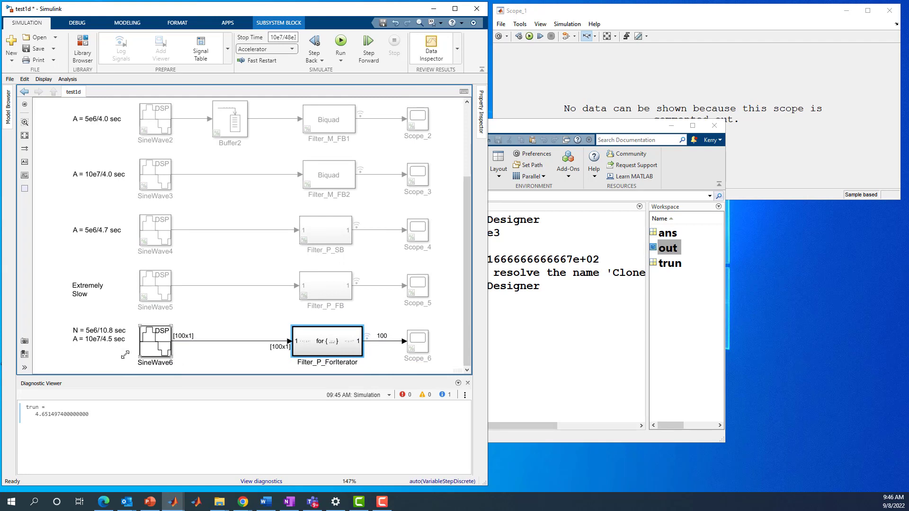
# Step: Close the diagnostics and shift the "Almost Everything Matters" title horizontally toward the DOC Text block
pyautogui.moveTo(470, 352); pyautogui.dragTo(459, 265)
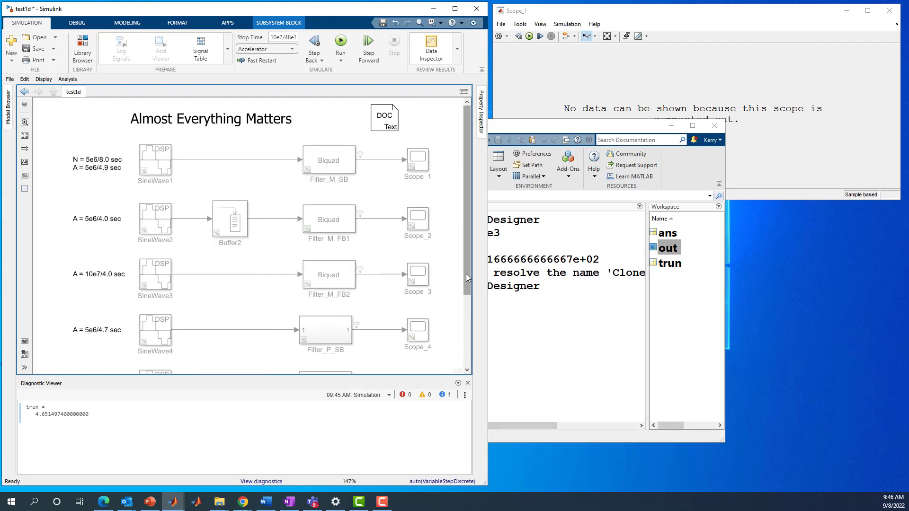
pyautogui.moveTo(468, 275)
pyautogui.mouseDown()
pyautogui.moveTo(473, 358)
pyautogui.moveTo(465, 289)
pyautogui.mouseUp()
pyautogui.click(468, 383)
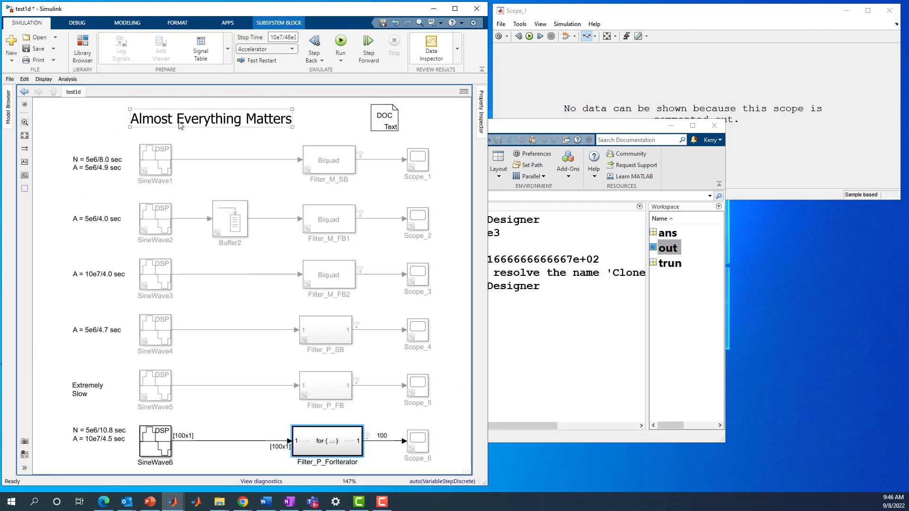
pyautogui.moveTo(179, 122); pyautogui.dragTo(220, 121)
pyautogui.click(113, 127)
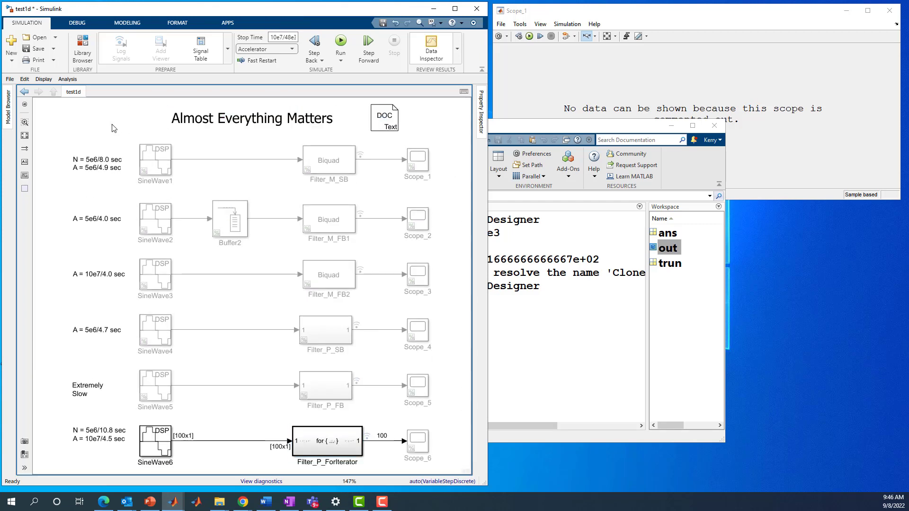